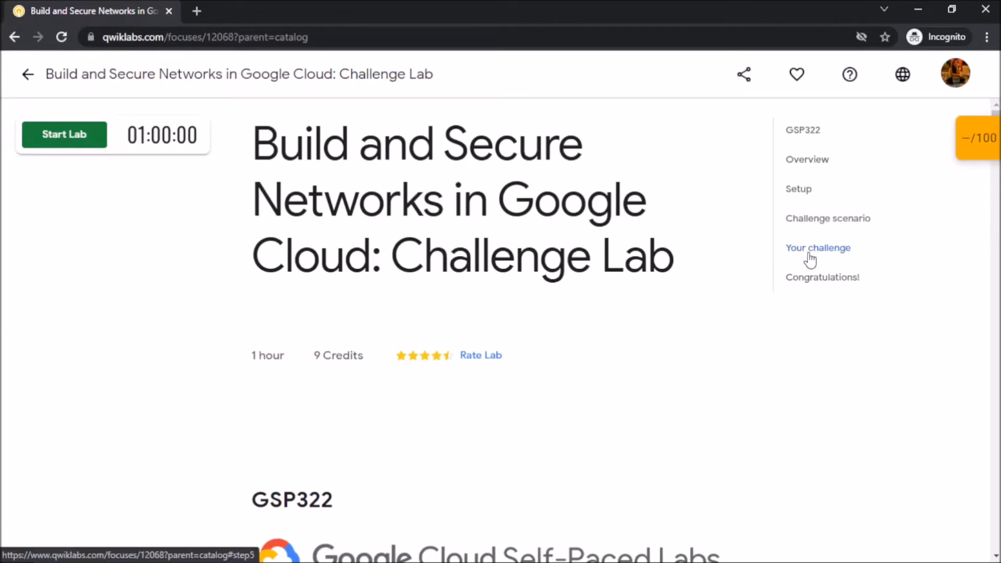
# Step: Start the lab and pass the reCAPTCHA by marking the traffic-light squares
pyautogui.click(820, 220)
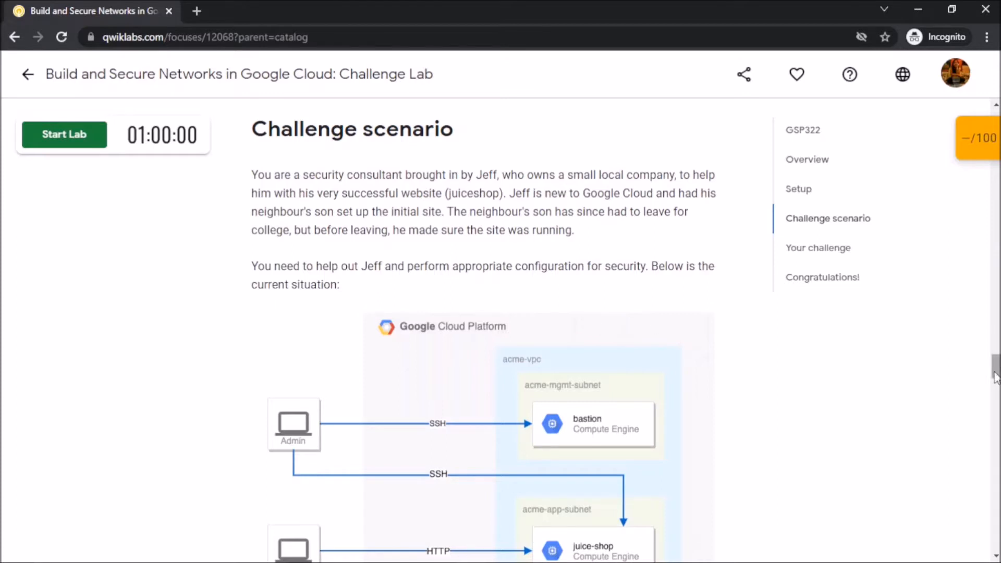
pyautogui.moveTo(998, 372); pyautogui.dragTo(998, 379)
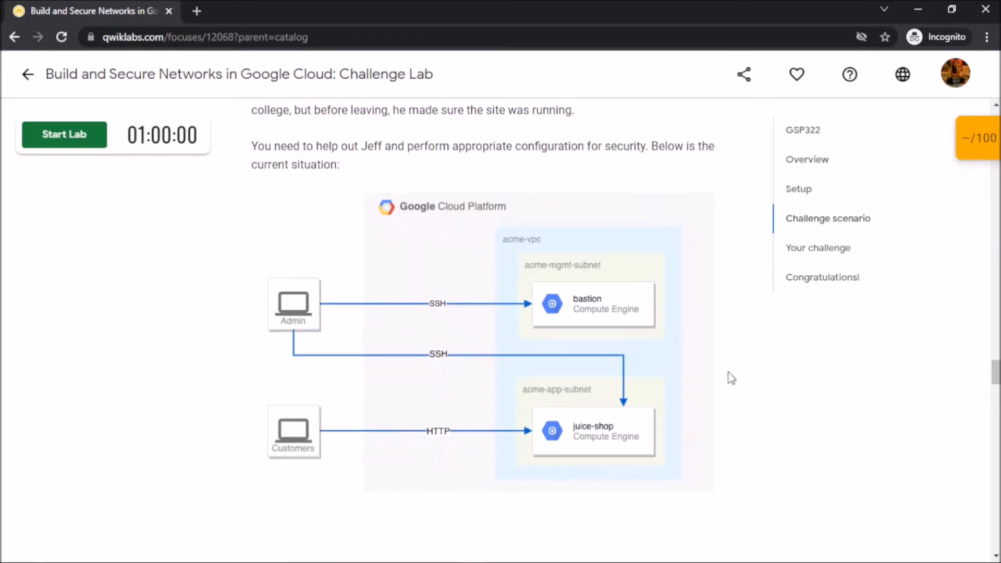
pyautogui.scroll(-1, 730, 378)
pyautogui.scroll(-2, 730, 378)
pyautogui.scroll(-3, 730, 377)
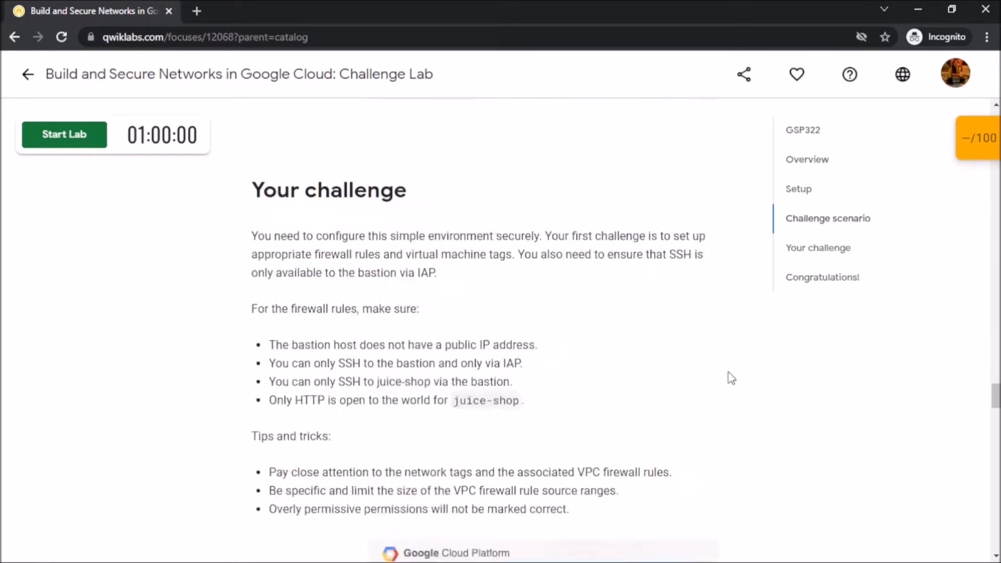
pyautogui.scroll(-2, 730, 378)
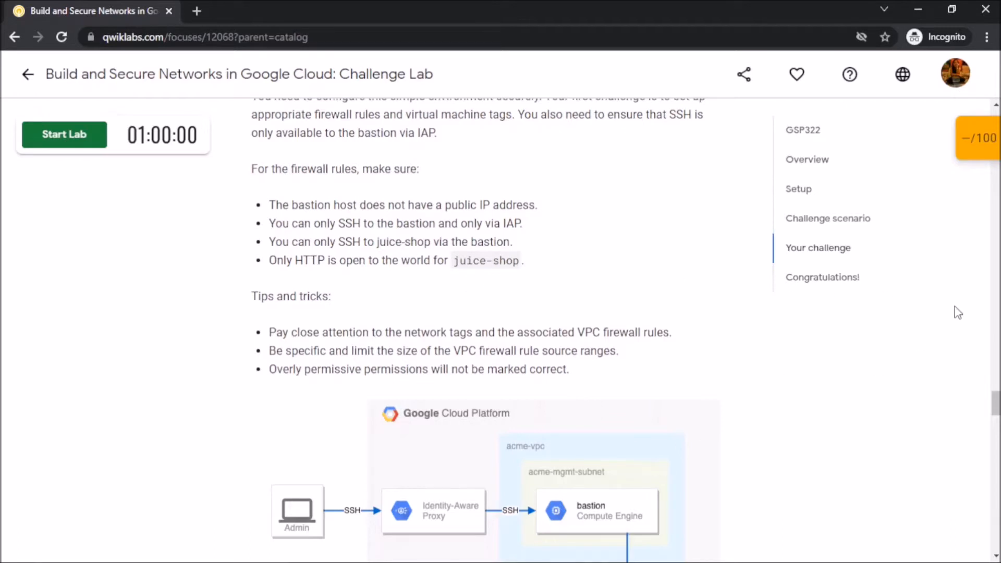
pyautogui.moveTo(995, 403); pyautogui.dragTo(997, 415)
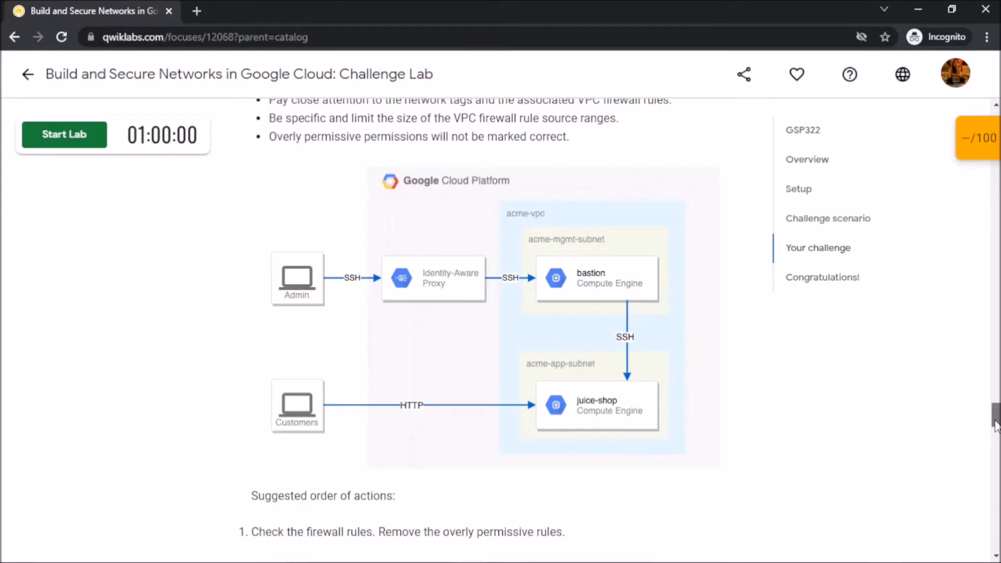
pyautogui.moveTo(996, 423); pyautogui.dragTo(997, 442)
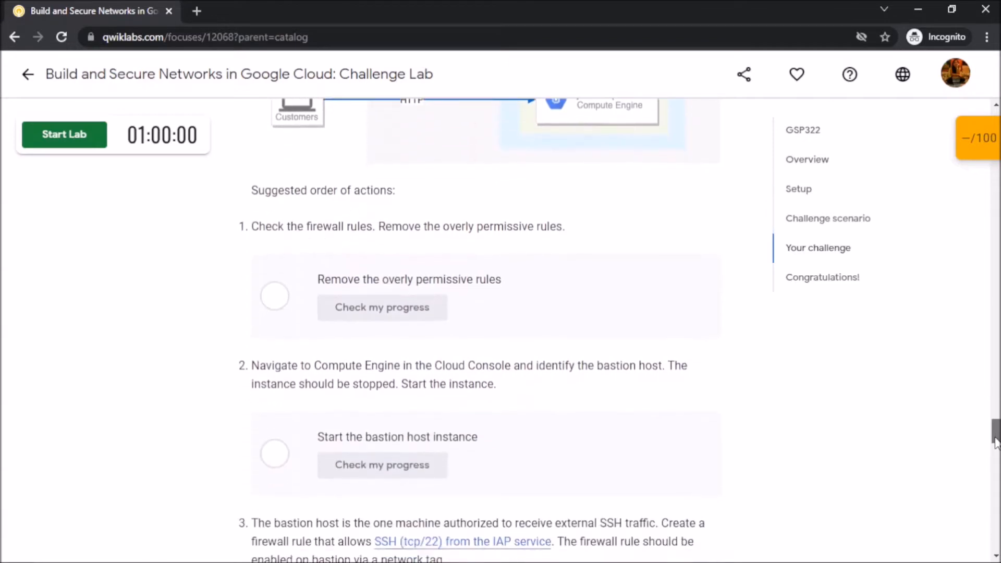
pyautogui.moveTo(995, 442); pyautogui.dragTo(996, 444)
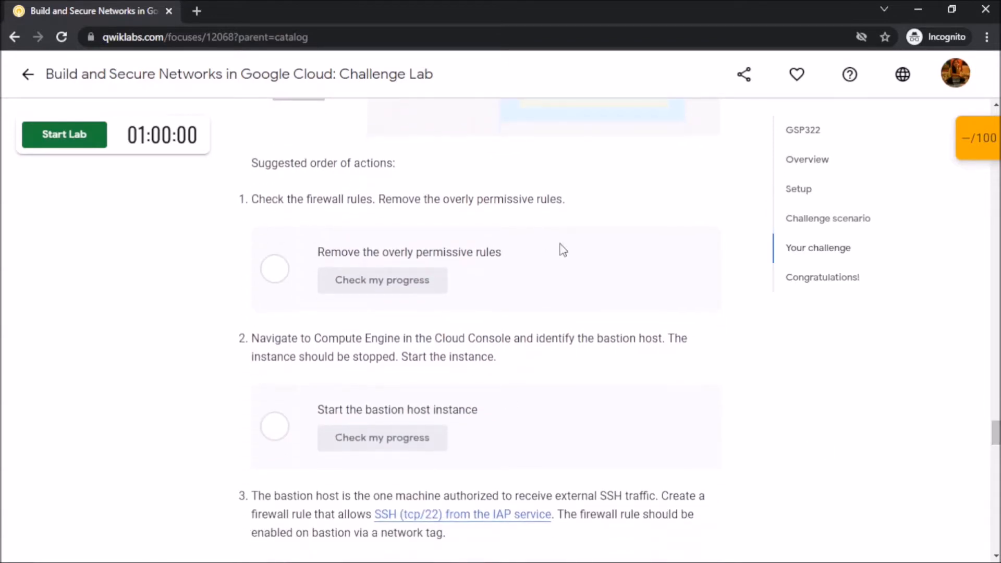
pyautogui.click(35, 139)
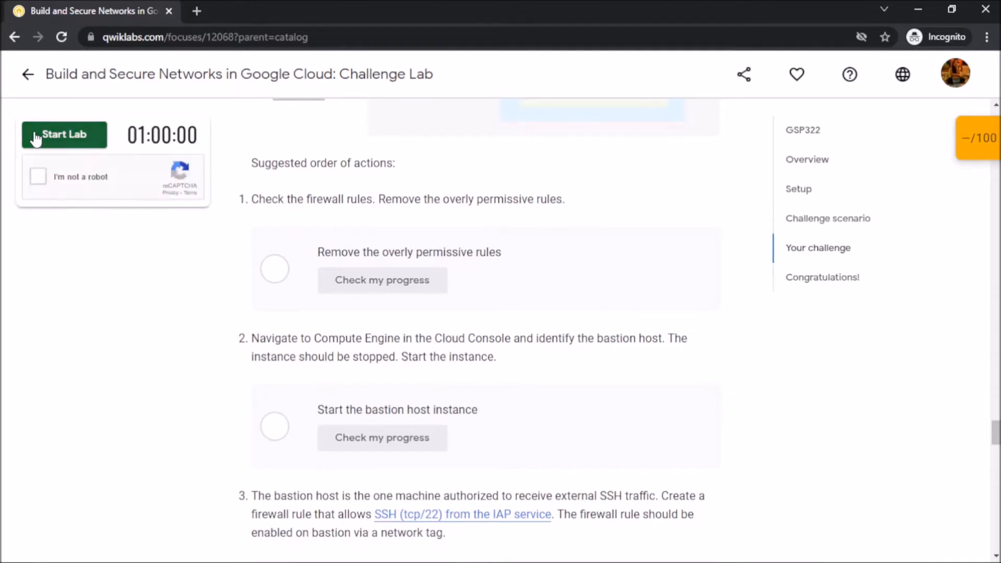
pyautogui.click(42, 177)
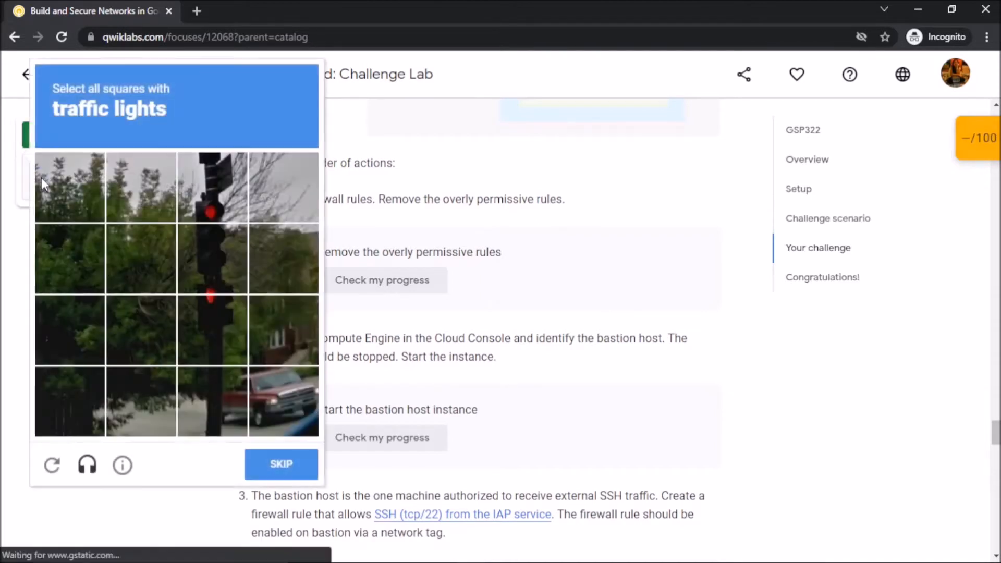
pyautogui.click(201, 193)
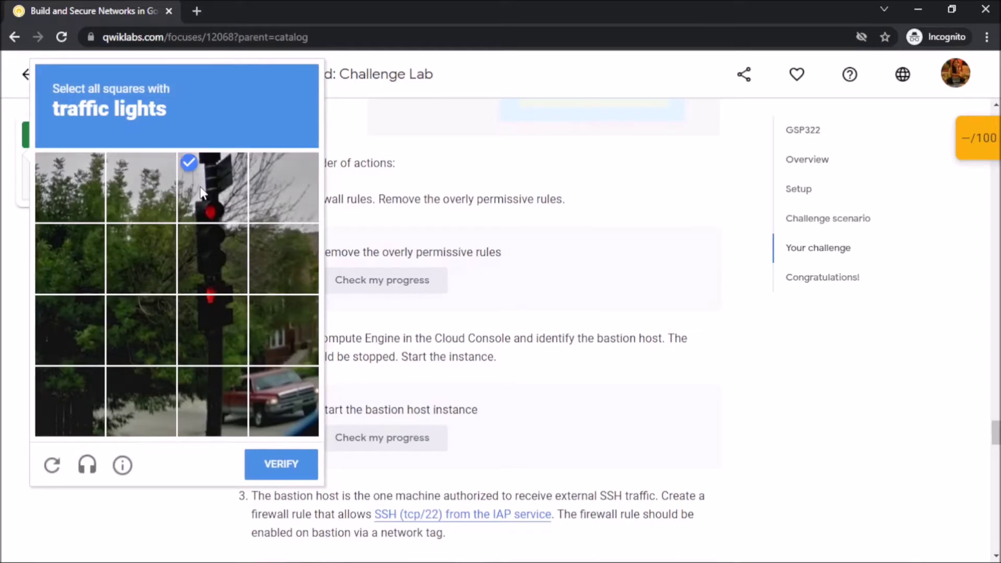
pyautogui.click(204, 243)
pyautogui.click(207, 304)
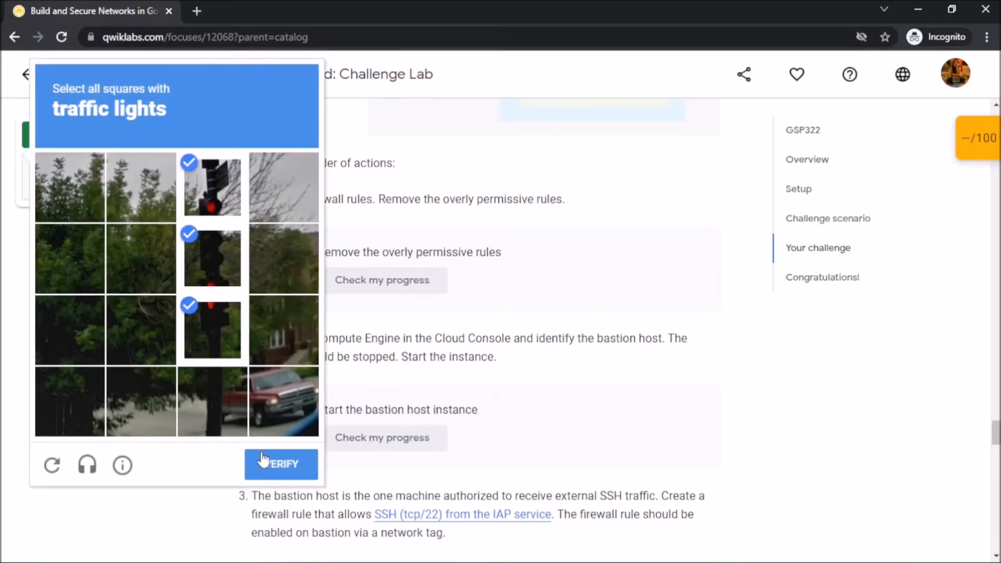
pyautogui.click(275, 465)
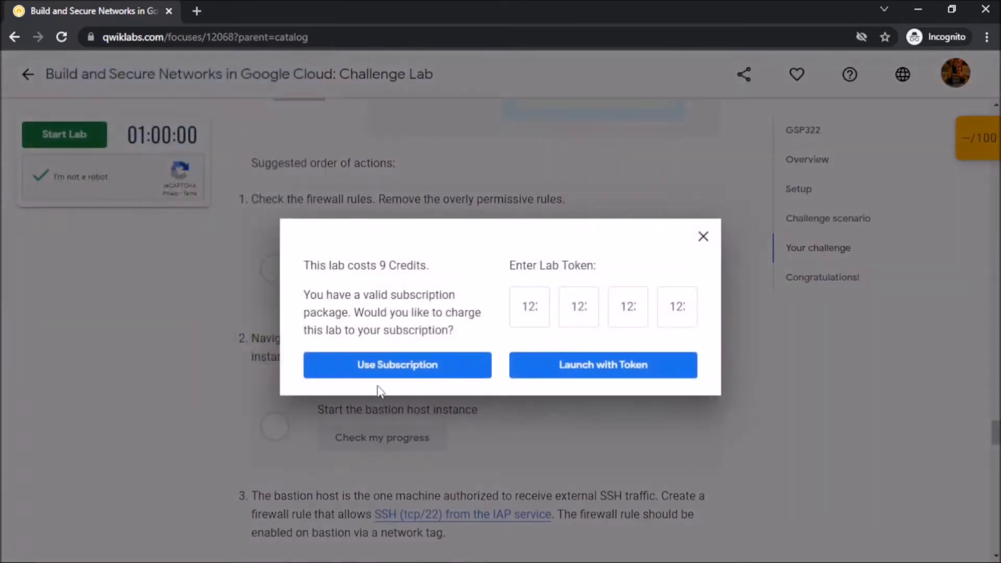
# Step: Charge the lab to the subscription and enter the lab username on the sign-in page
pyautogui.click(379, 369)
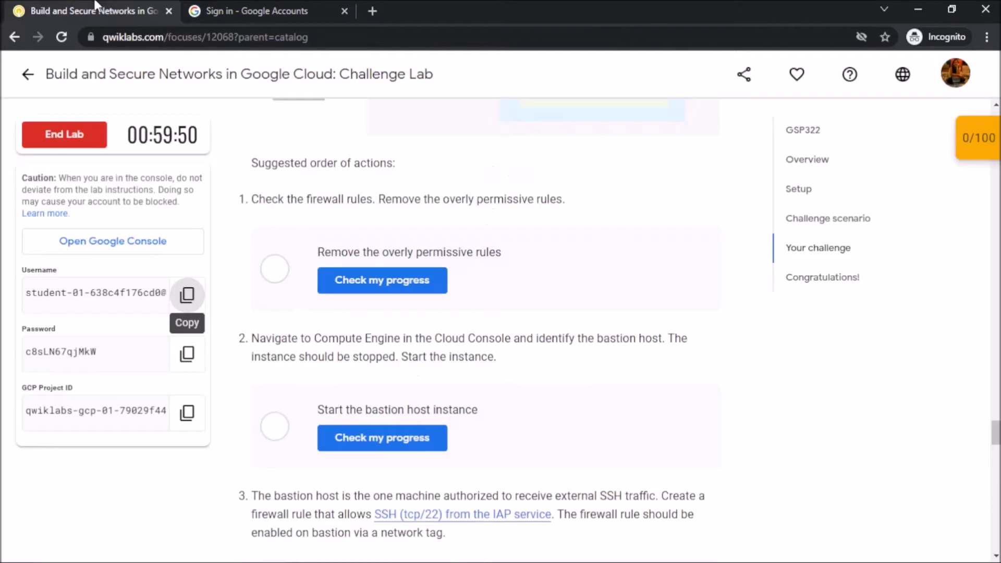
# Step: Sign in with the lab password and accept the new account terms
pyautogui.click(187, 353)
pyautogui.click(250, 11)
pyautogui.hotkey('ctrl', 'v')
pyautogui.press('Return')
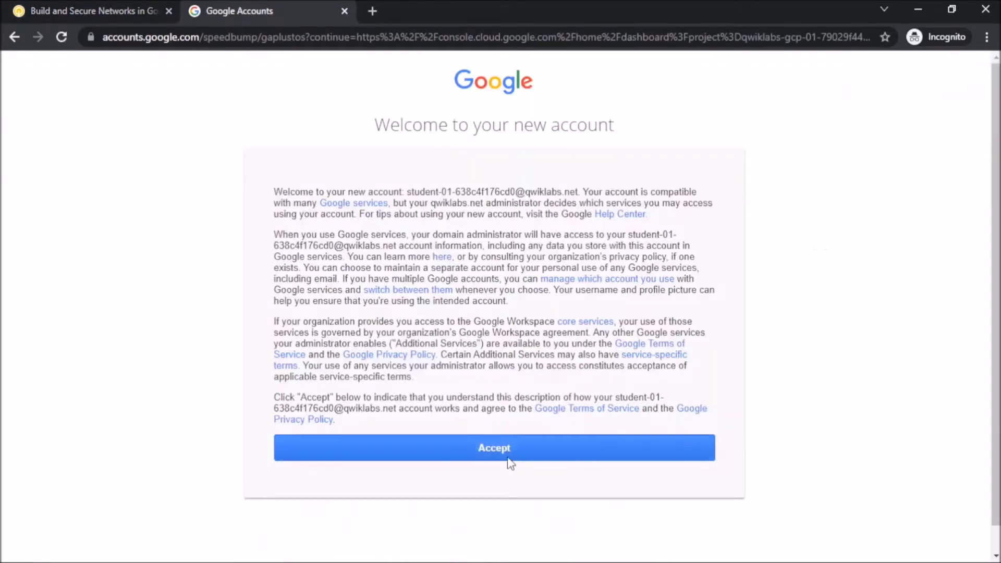
pyautogui.click(512, 450)
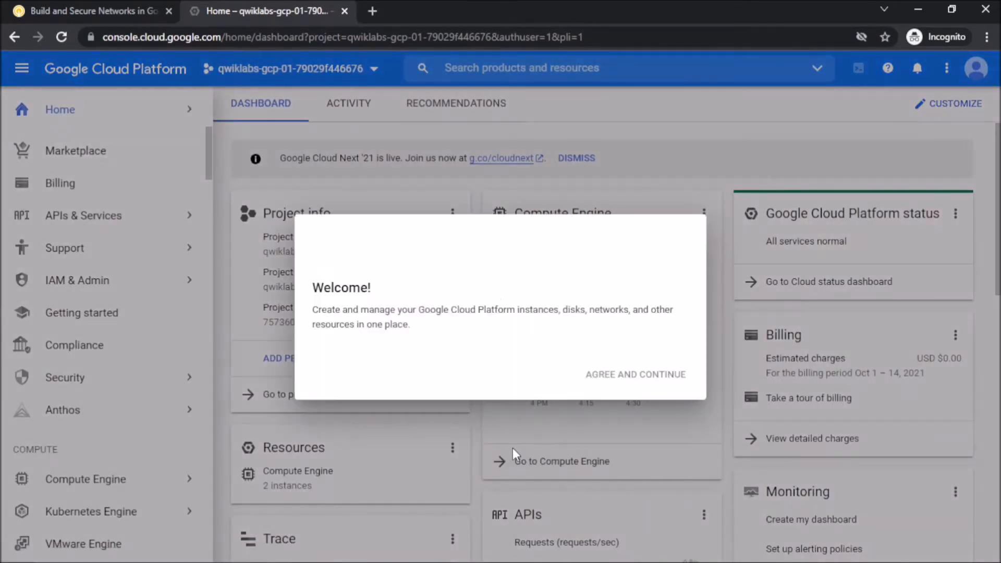
# Step: Agree to the console terms of service, continue to the dashboard and return to the lab instructions
pyautogui.click(319, 372)
pyautogui.click(618, 456)
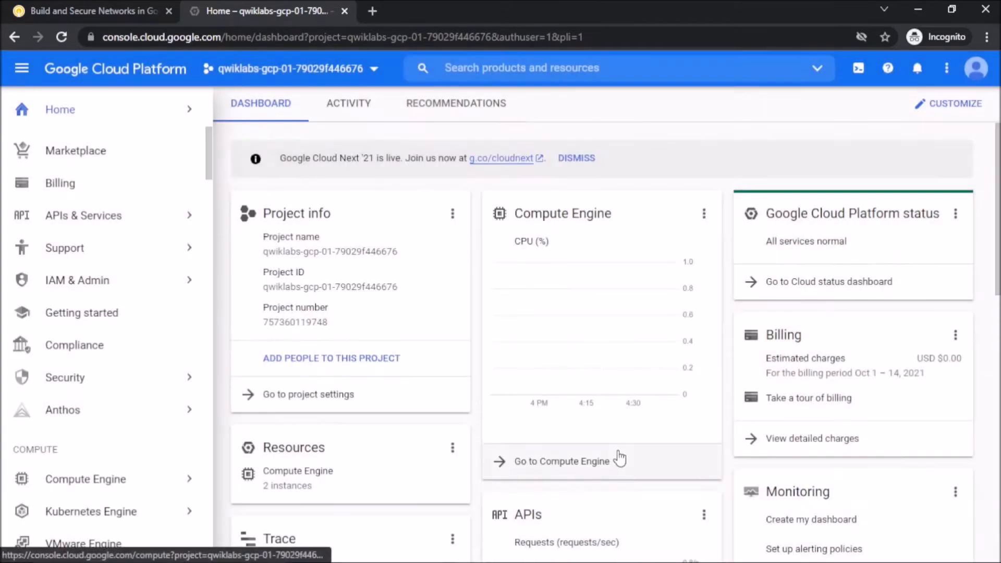
pyautogui.hotkey('ctrl', 'Tab')
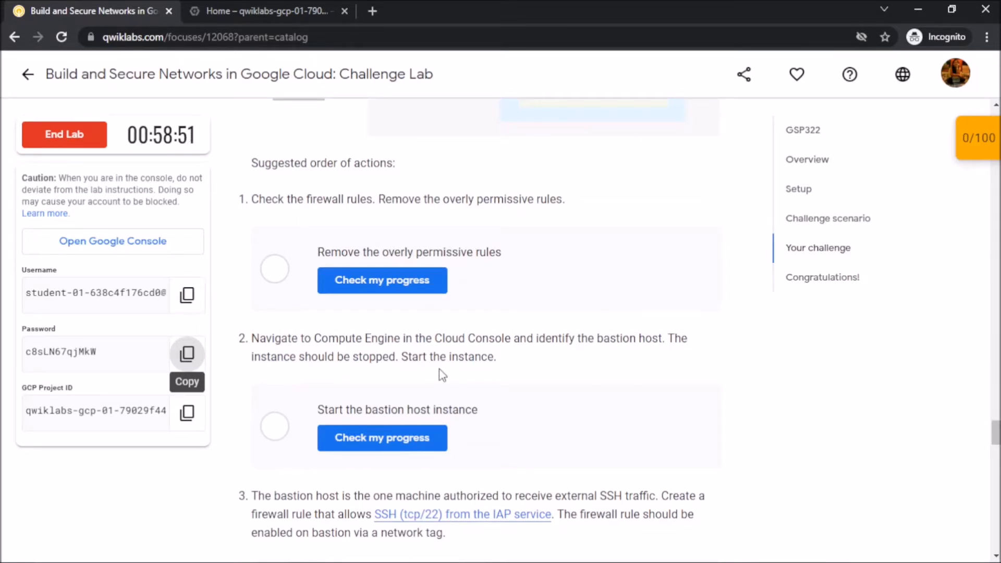
# Step: Go to the VPC network section listing acme-vpc and its two subnets
pyautogui.hotkey('ctrl', 'Tab')
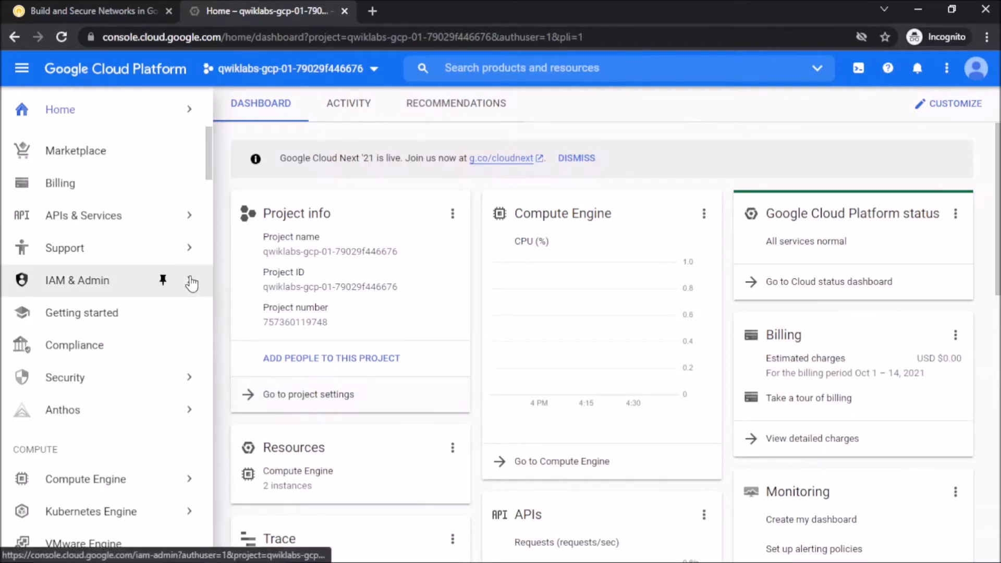
pyautogui.scroll(-1, 190, 280)
pyautogui.scroll(-6, 149, 336)
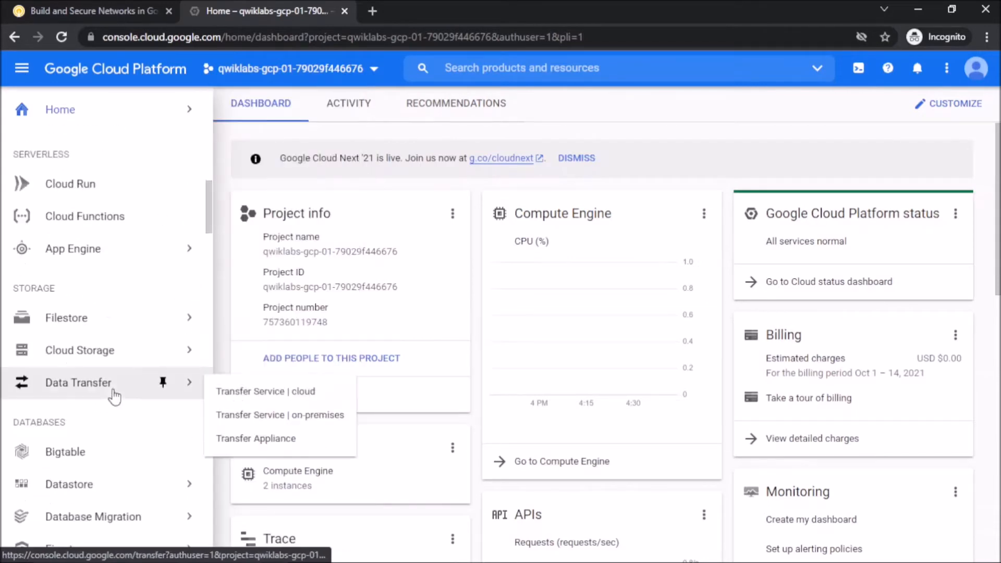
pyautogui.scroll(-1, 114, 396)
pyautogui.scroll(-5, 113, 397)
pyautogui.scroll(-1, 114, 396)
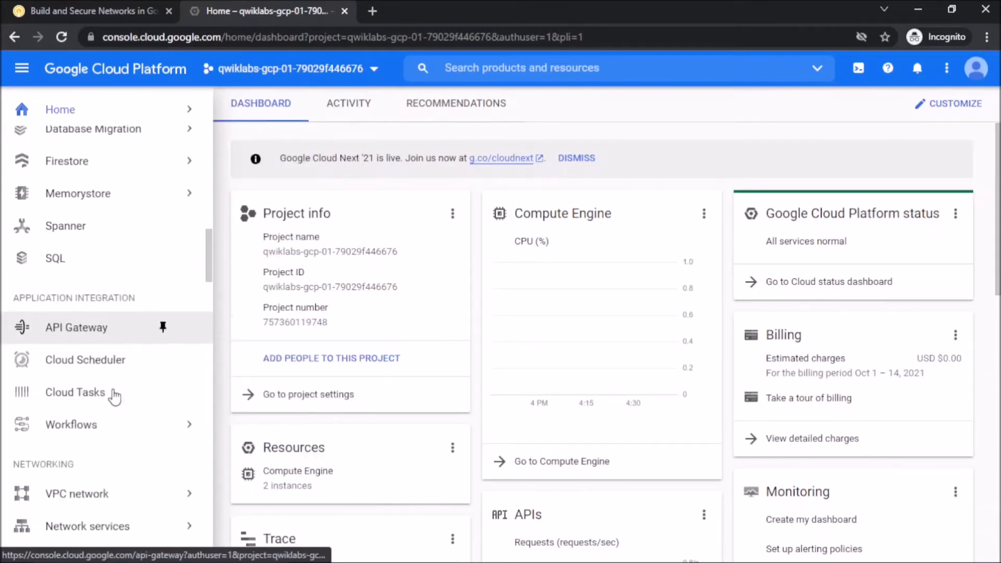
pyautogui.scroll(-6, 113, 396)
pyautogui.scroll(5, 101, 337)
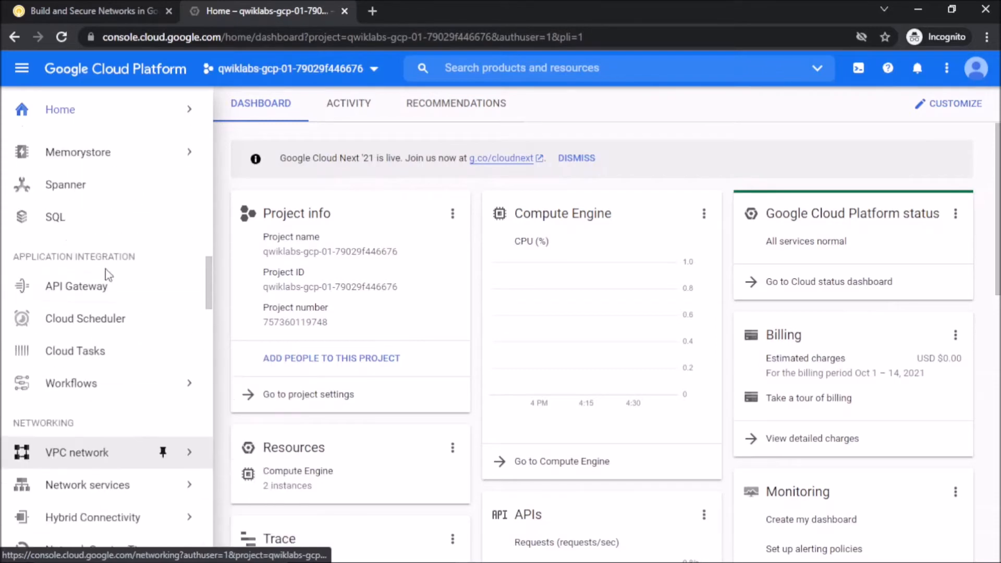
pyautogui.click(92, 458)
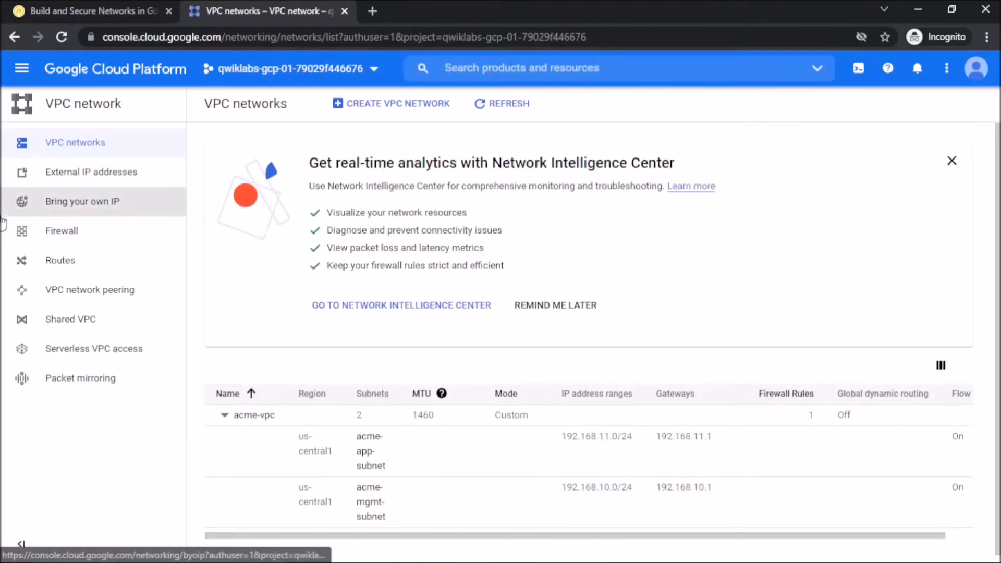
# Step: Delete the open-access firewall rule and refresh the now-empty rules list
pyautogui.click(65, 237)
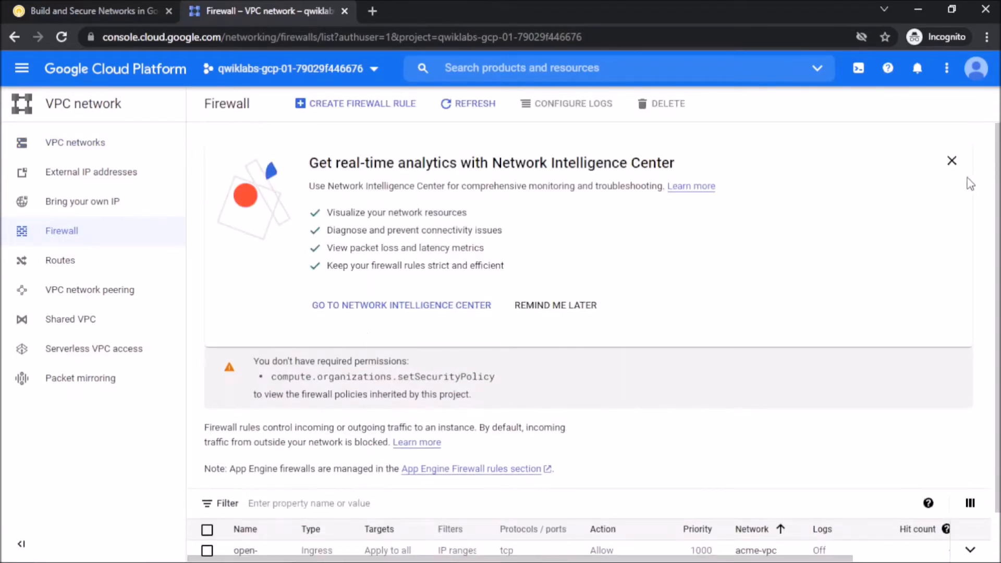
pyautogui.click(951, 161)
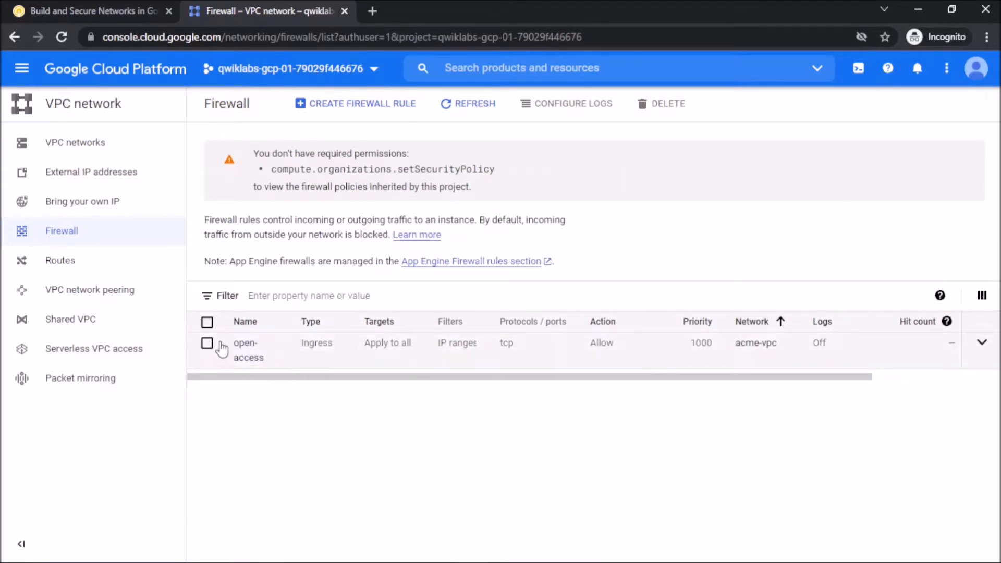
pyautogui.click(207, 343)
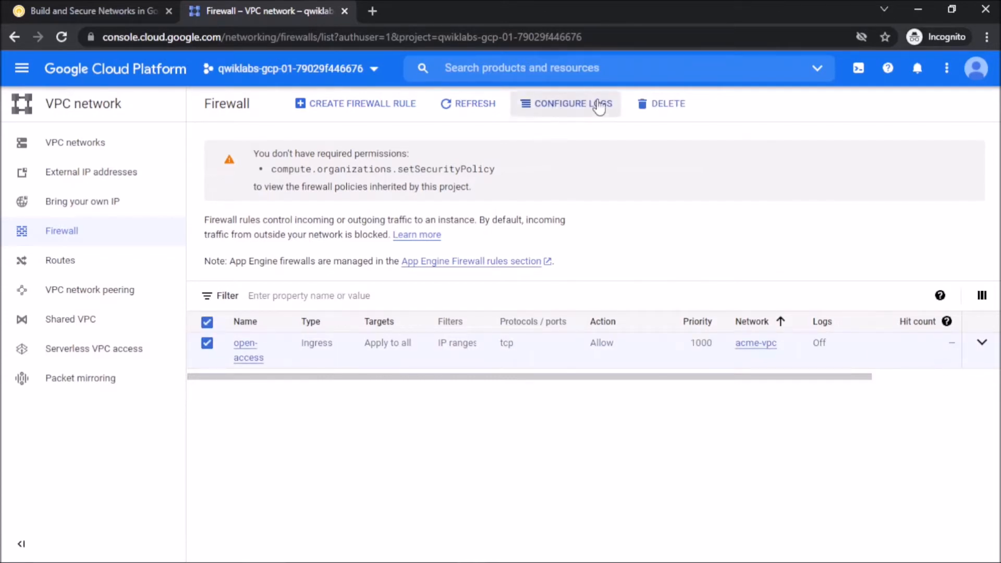
pyautogui.click(650, 103)
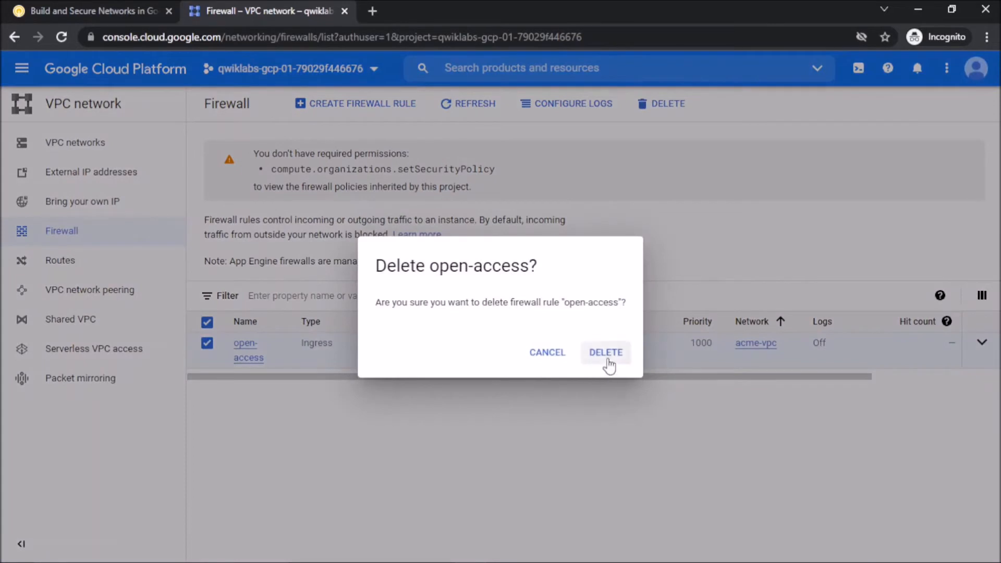
pyautogui.click(609, 361)
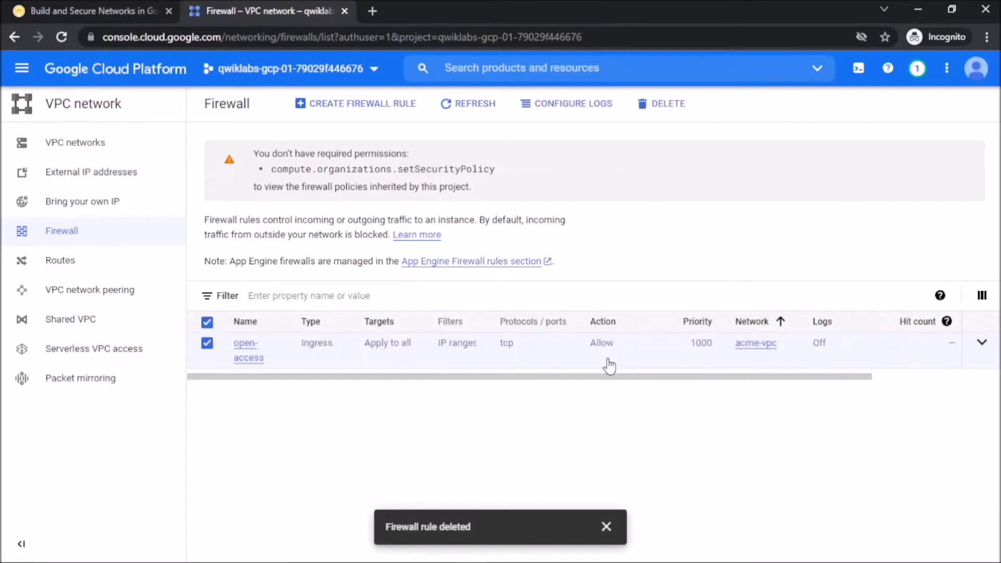
pyautogui.click(461, 109)
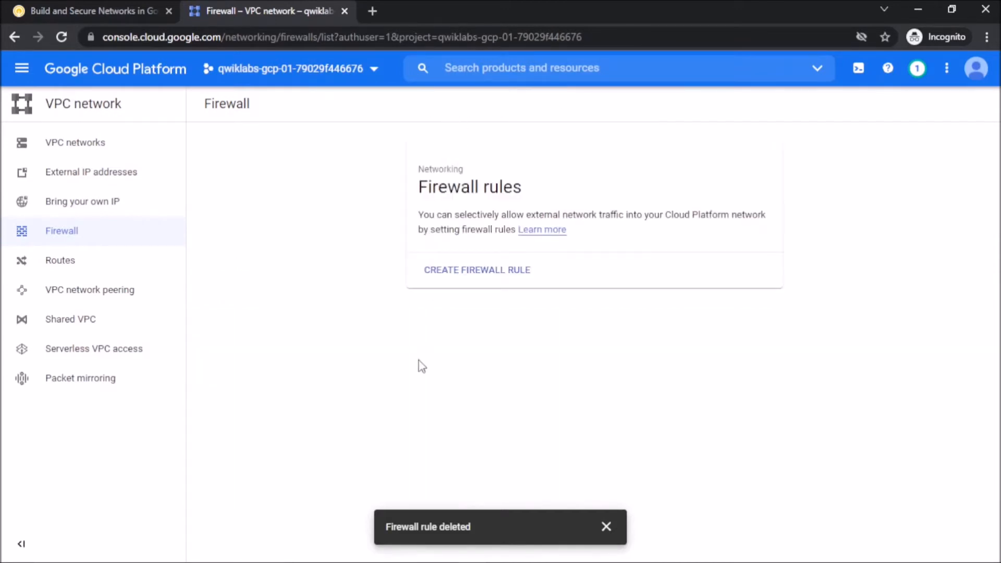
# Step: Run the lab check for removing permissive rules, reaching 10/100
pyautogui.hotkey('ctrl', 'Tab')
pyautogui.click(410, 280)
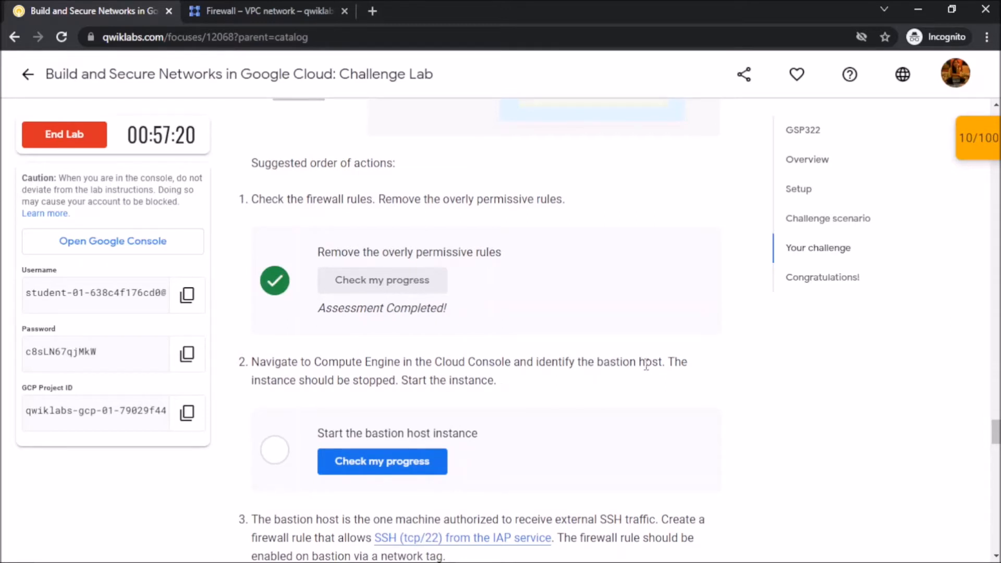
# Step: Go to Compute Engine VM instances and clear the tutorial and info panels
pyautogui.hotkey('ctrl', 'Tab')
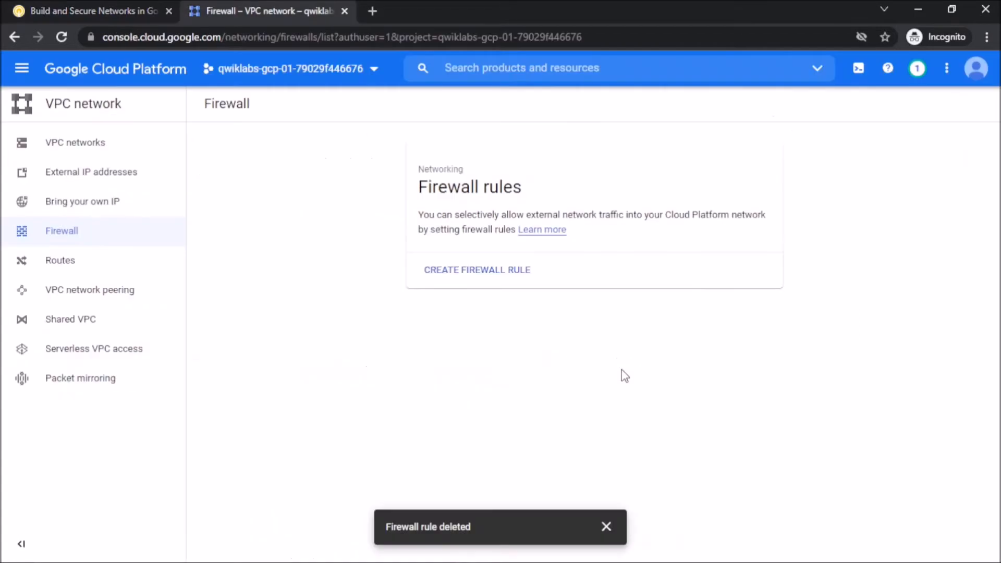
pyautogui.click(21, 70)
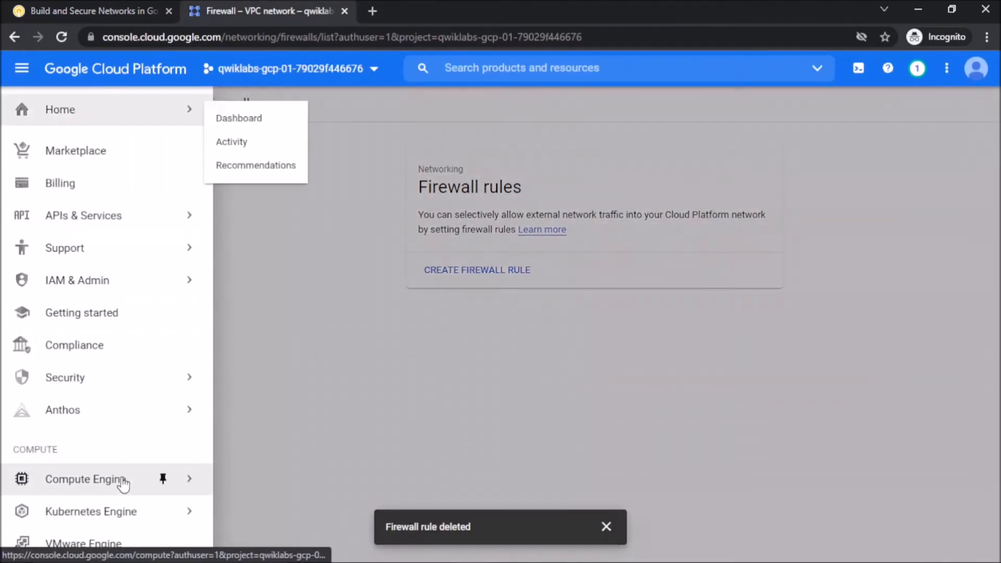
pyautogui.click(86, 479)
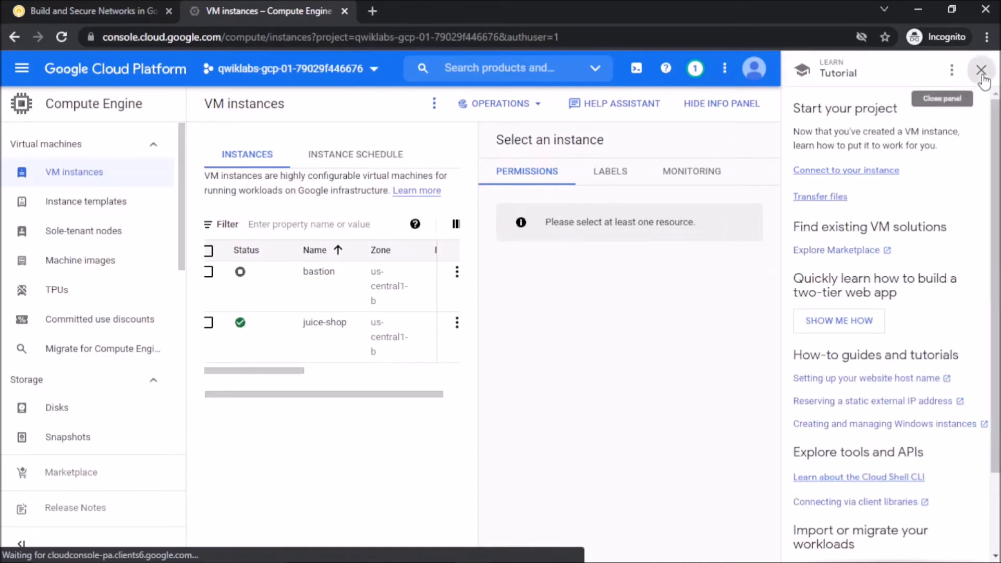
pyautogui.click(981, 72)
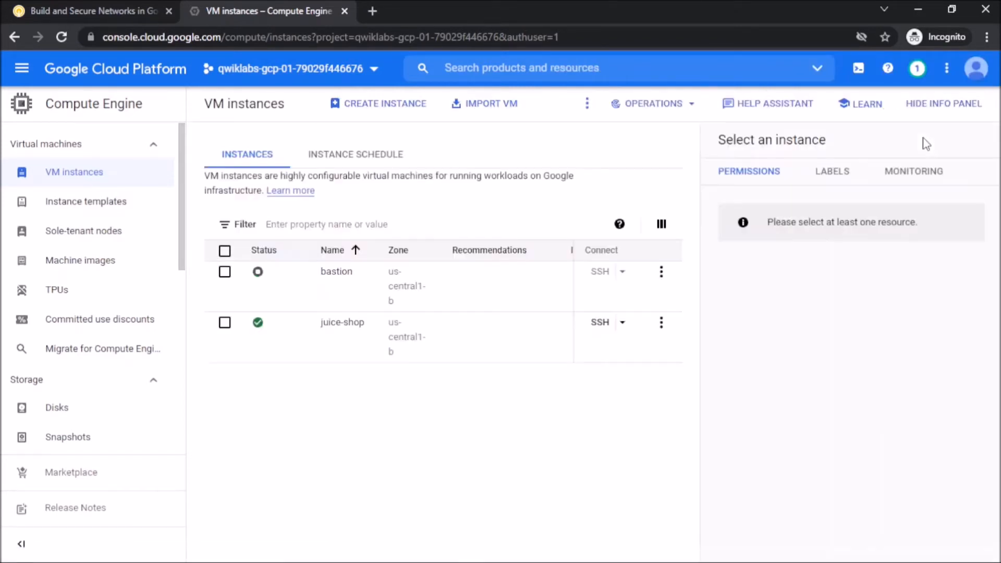
pyautogui.click(923, 110)
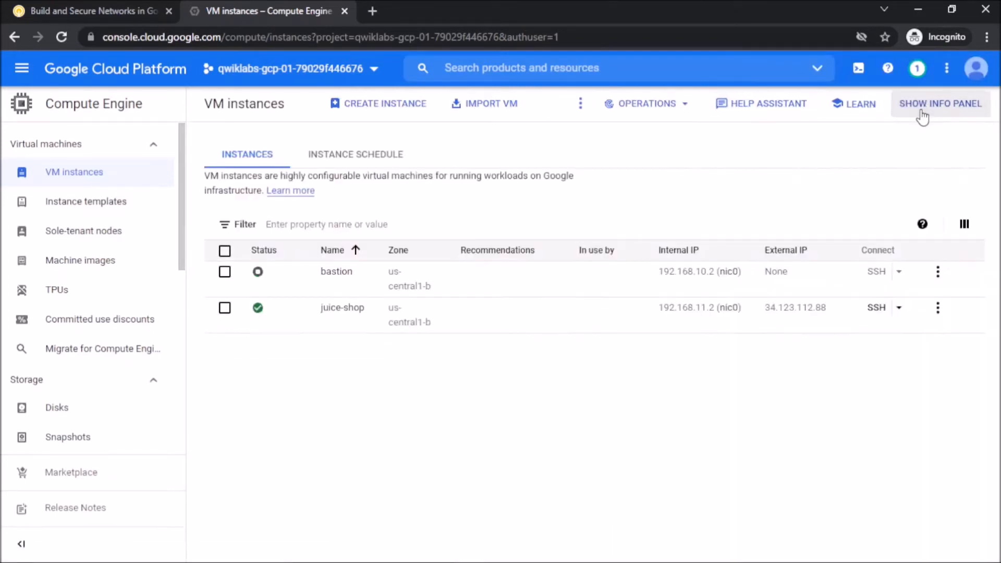
# Step: Start the stopped bastion instance from its actions menu and confirm
pyautogui.click(939, 274)
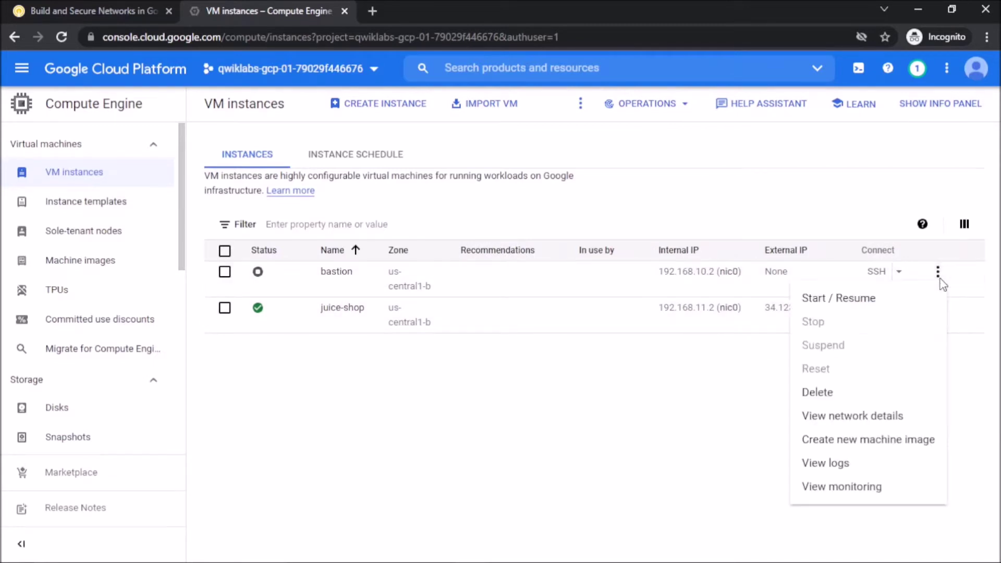
pyautogui.click(907, 301)
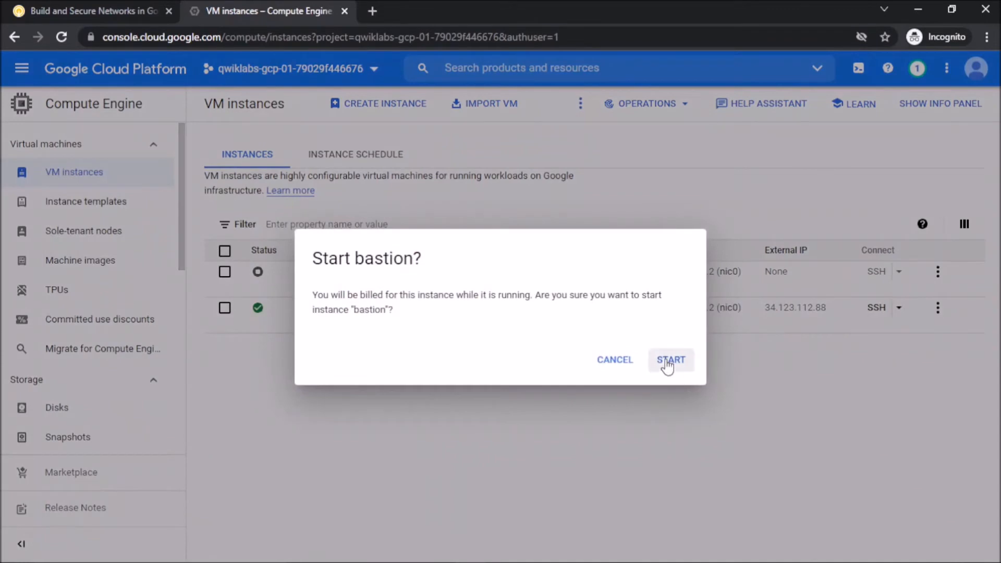
pyautogui.click(670, 360)
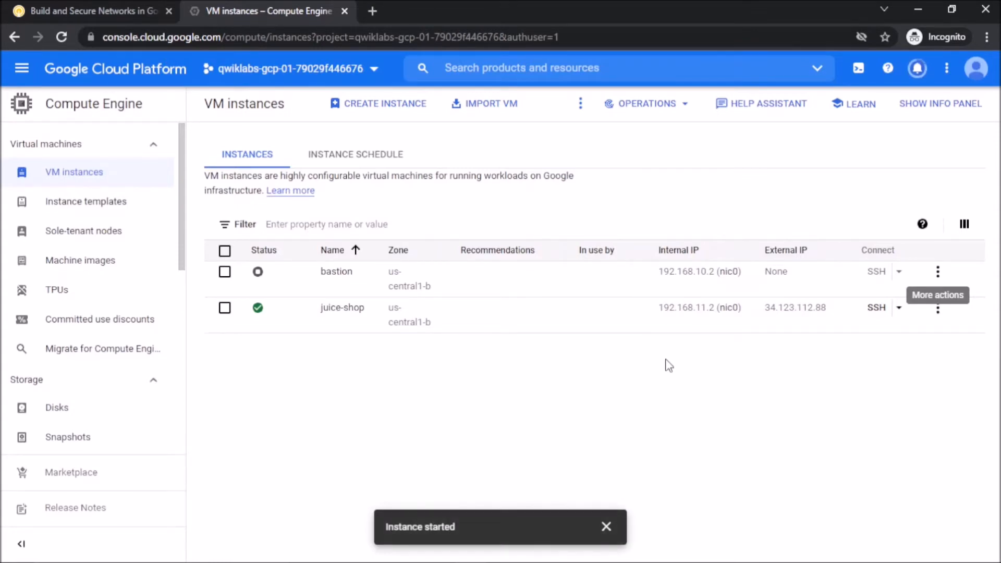
# Step: Run the lab check for starting the bastion host, raising the score to 20/100
pyautogui.hotkey('ctrl', '1')
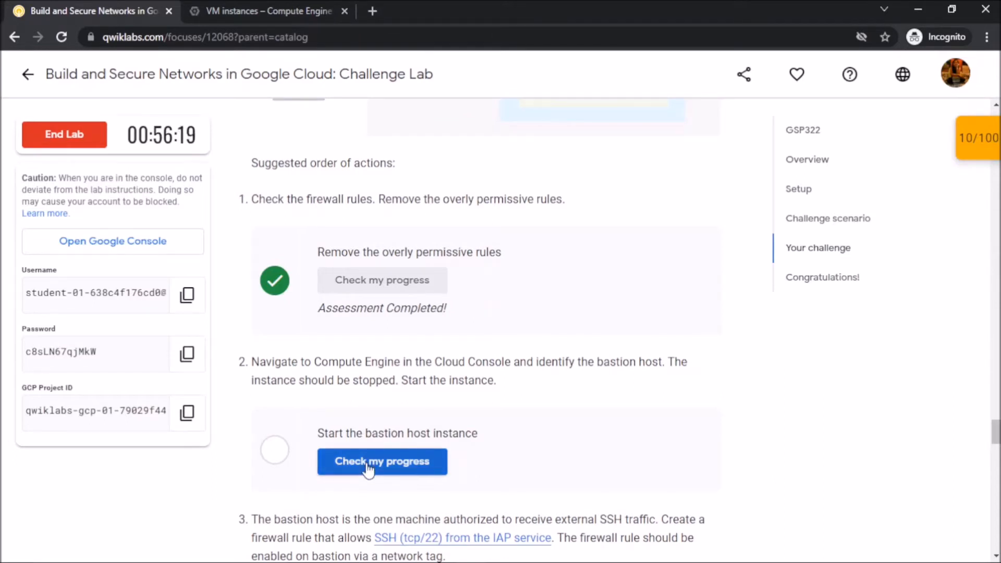
pyautogui.click(408, 462)
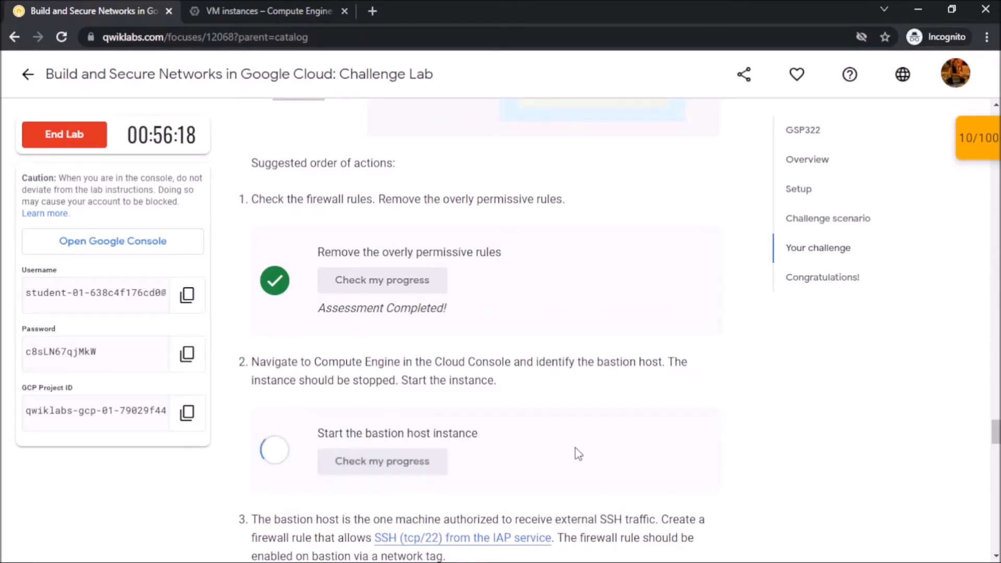
pyautogui.scroll(-2, 575, 454)
pyautogui.scroll(-2, 576, 446)
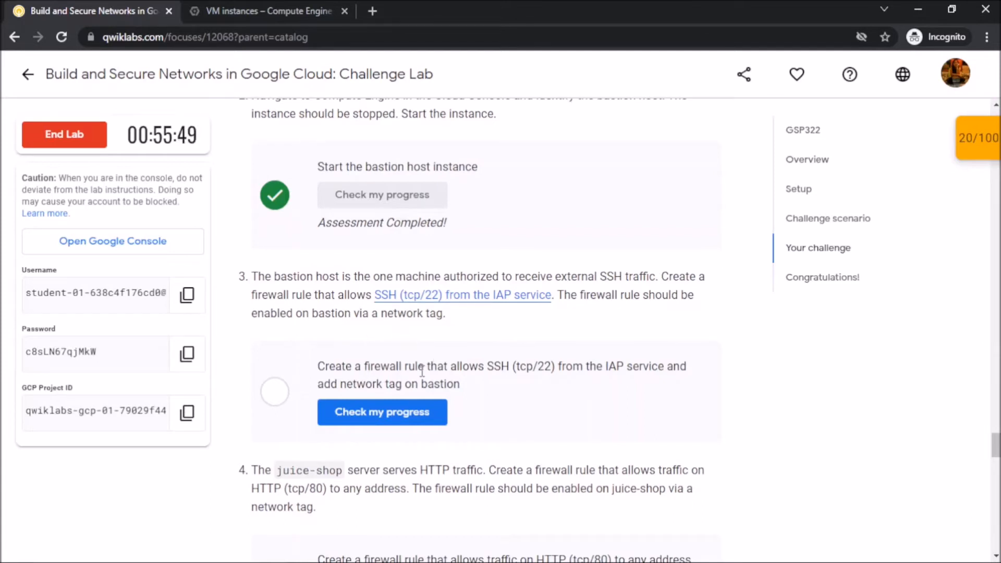
# Step: Launch a Cloud Shell terminal and enlarge its area
pyautogui.hotkey('ctrl', 'Tab')
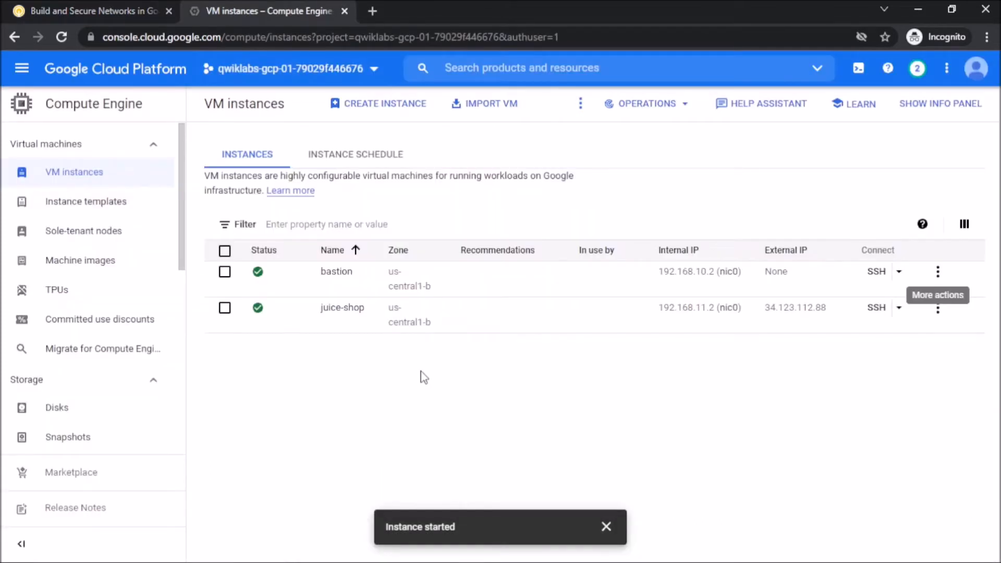
pyautogui.click(860, 70)
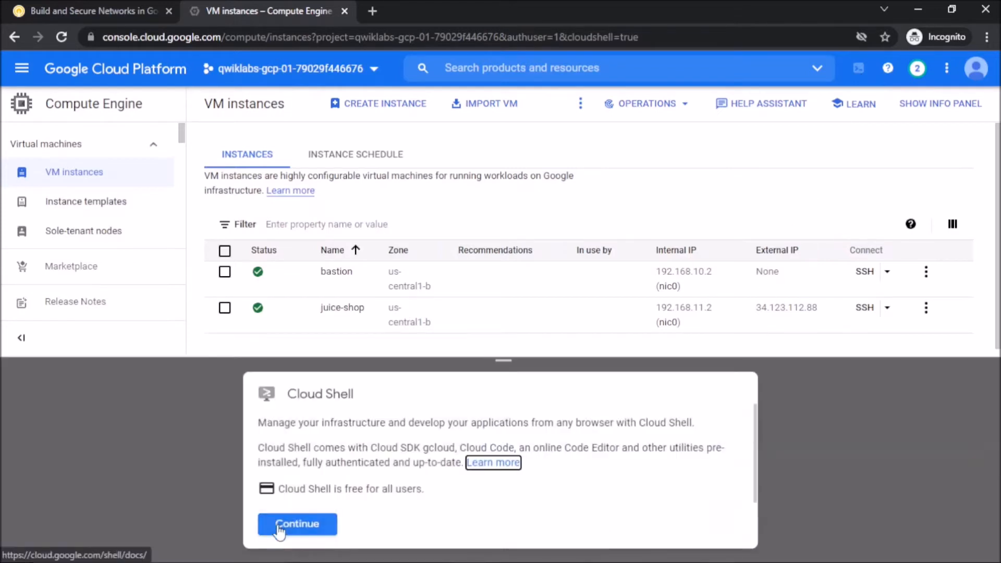
pyautogui.click(297, 525)
pyautogui.moveTo(504, 359); pyautogui.dragTo(517, 167)
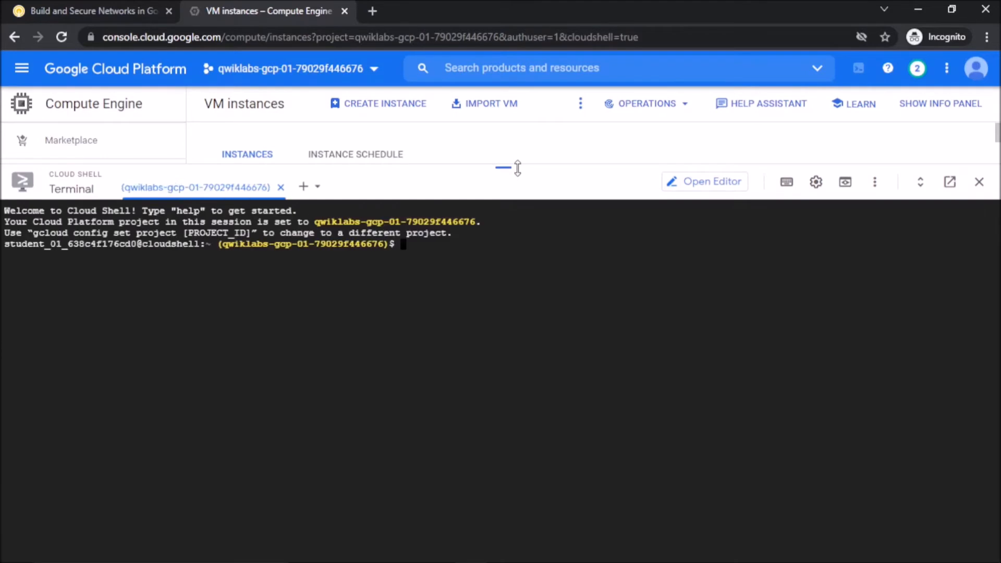
# Step: Increase the terminal text size in Cloud Shell settings and return to the lab instructions
pyautogui.click(875, 182)
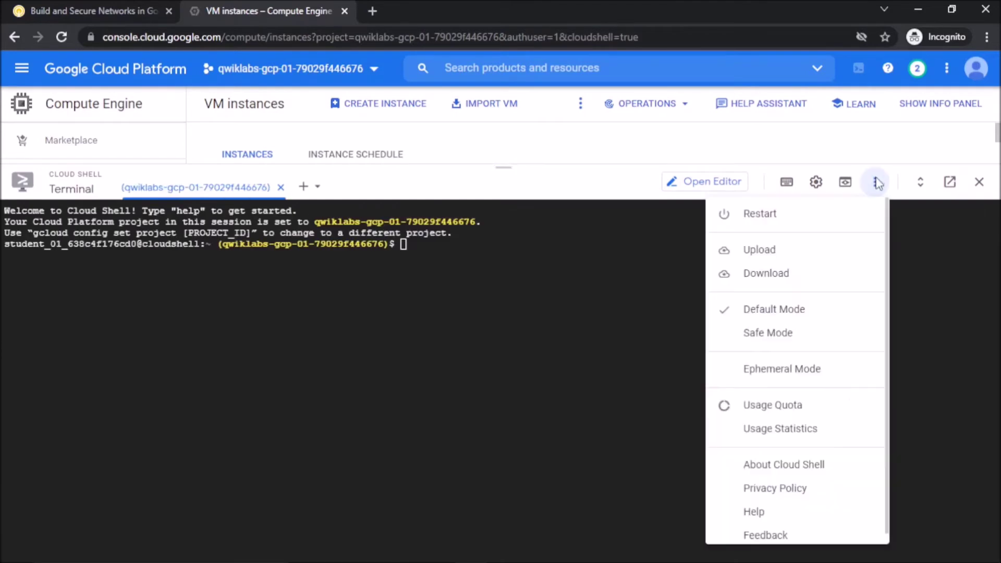
pyautogui.click(816, 184)
pyautogui.click(398, 306)
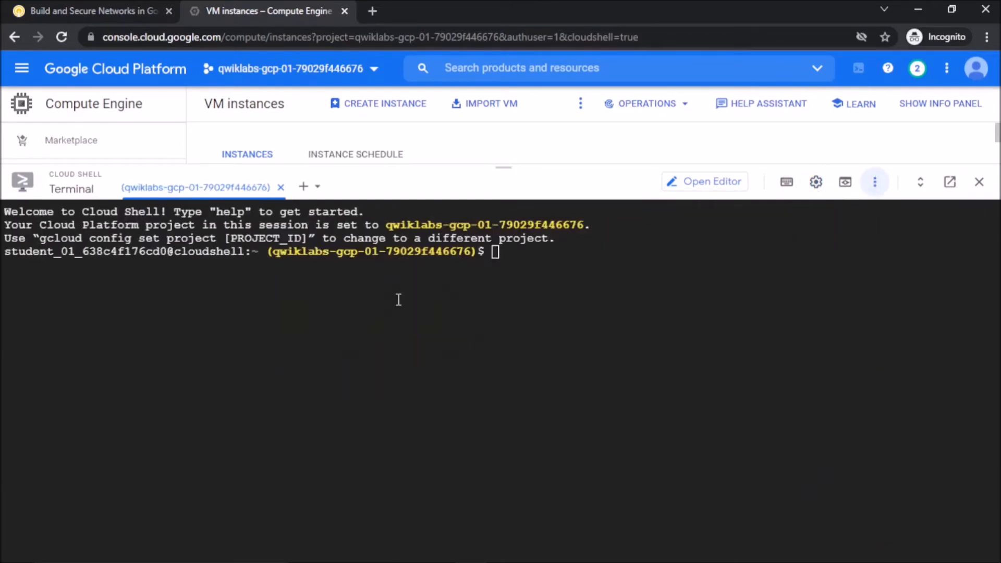
pyautogui.click(95, 9)
pyautogui.scroll(10, 487, 244)
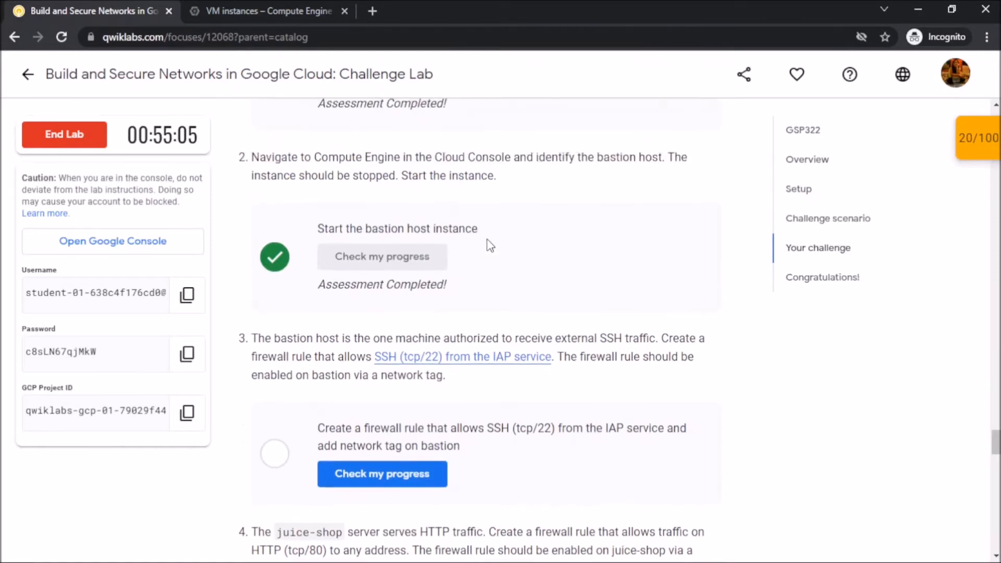
pyautogui.scroll(5, 487, 245)
pyautogui.scroll(5, 487, 245)
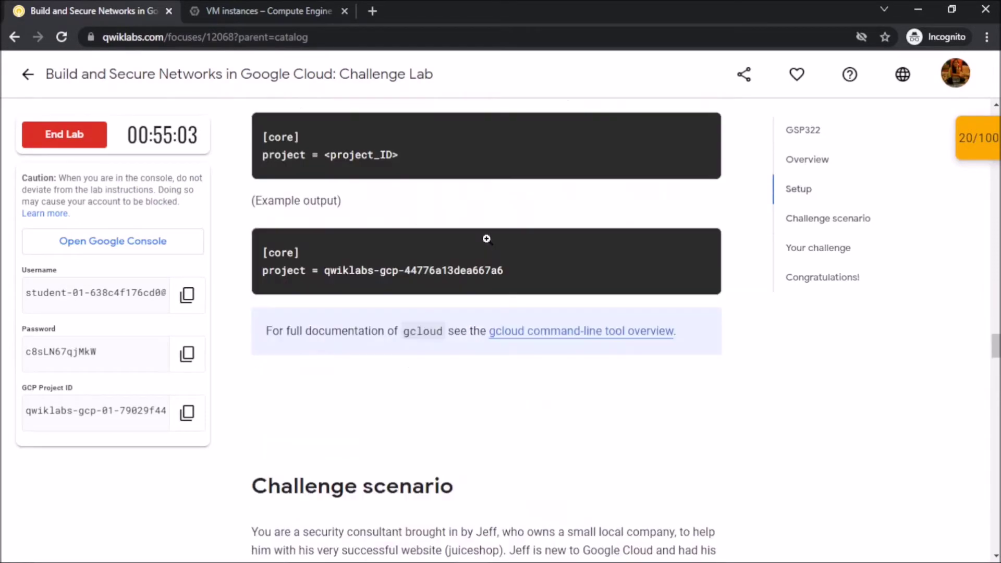
pyautogui.scroll(5, 487, 245)
pyautogui.scroll(5, 488, 244)
pyautogui.scroll(4, 488, 245)
pyautogui.scroll(-1, 489, 243)
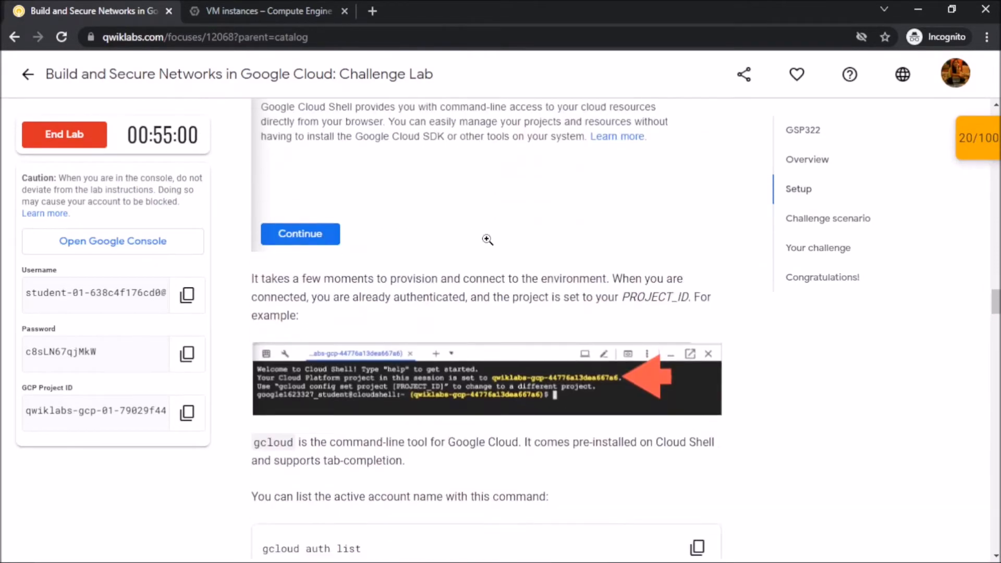
pyautogui.scroll(-1, 488, 240)
# Step: Run 'gcloud auth list' in Cloud Shell, authorizing it, to list the credentialed account
pyautogui.click(697, 444)
pyautogui.click(362, 8)
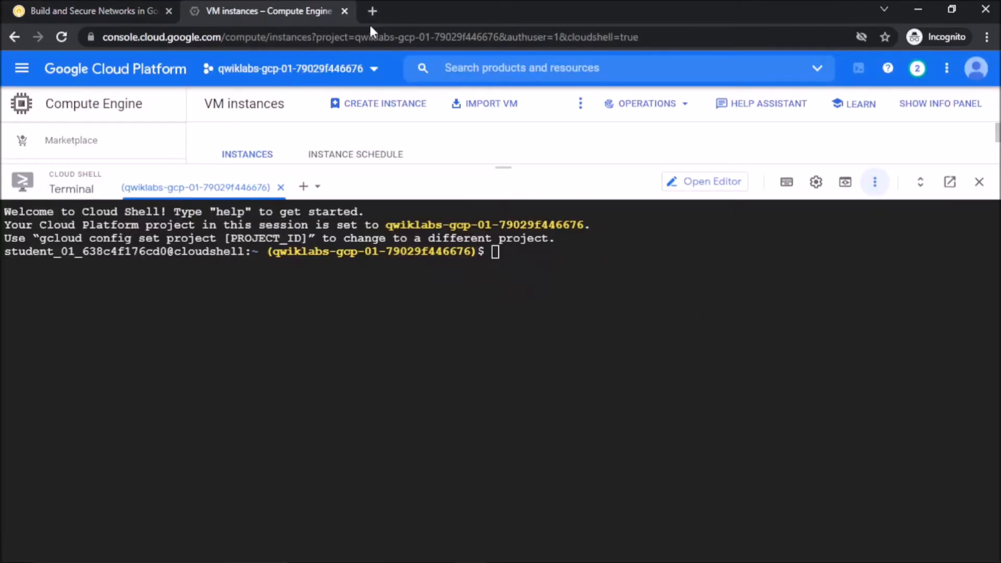
pyautogui.click(608, 357)
pyautogui.hotkey('ctrl', 'v')
pyautogui.press('Return')
pyautogui.click(390, 422)
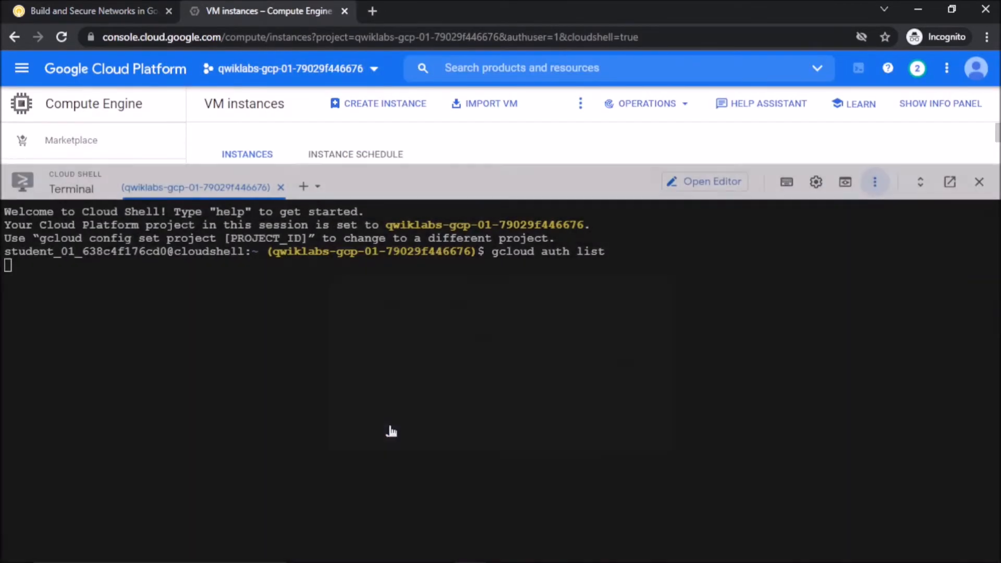
pyautogui.click(86, 11)
pyautogui.scroll(-1, 462, 374)
pyautogui.scroll(-3, 460, 375)
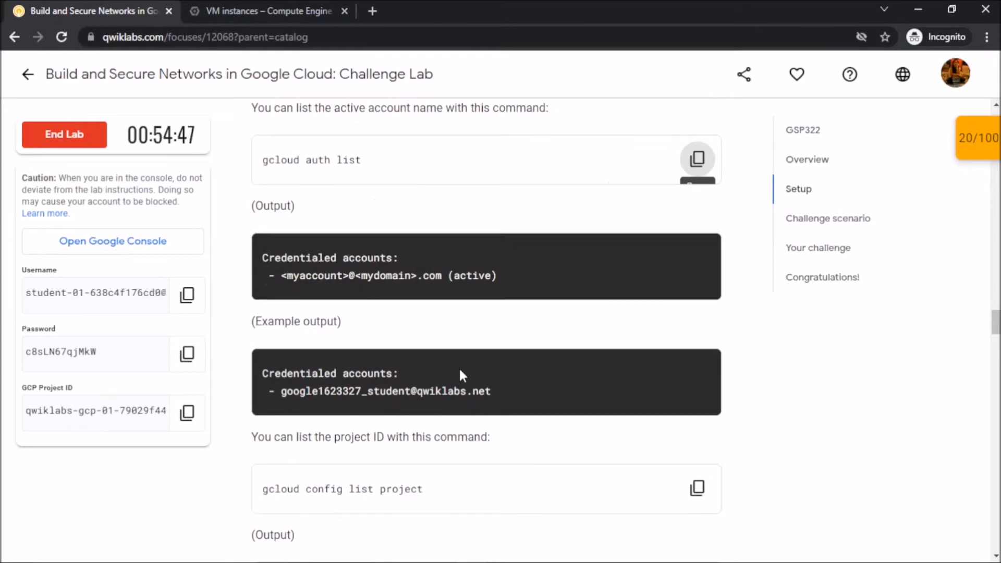
pyautogui.scroll(-2, 618, 310)
# Step: Run 'gcloud config list project' in Cloud Shell to show the active project
pyautogui.click(695, 347)
pyautogui.scroll(-1, 695, 357)
pyautogui.scroll(-4, 691, 358)
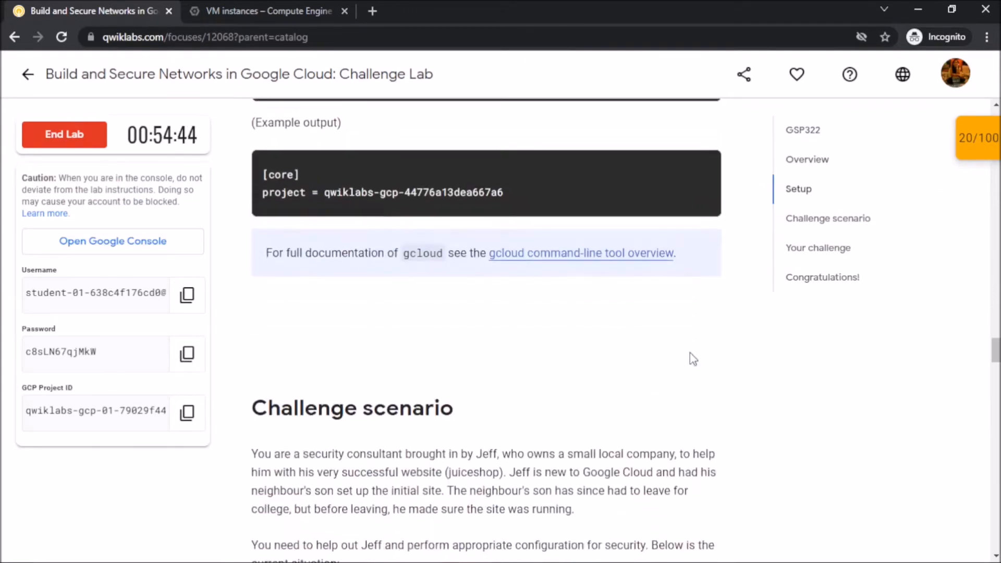
pyautogui.click(298, 12)
pyautogui.hotkey('ctrl', 'v')
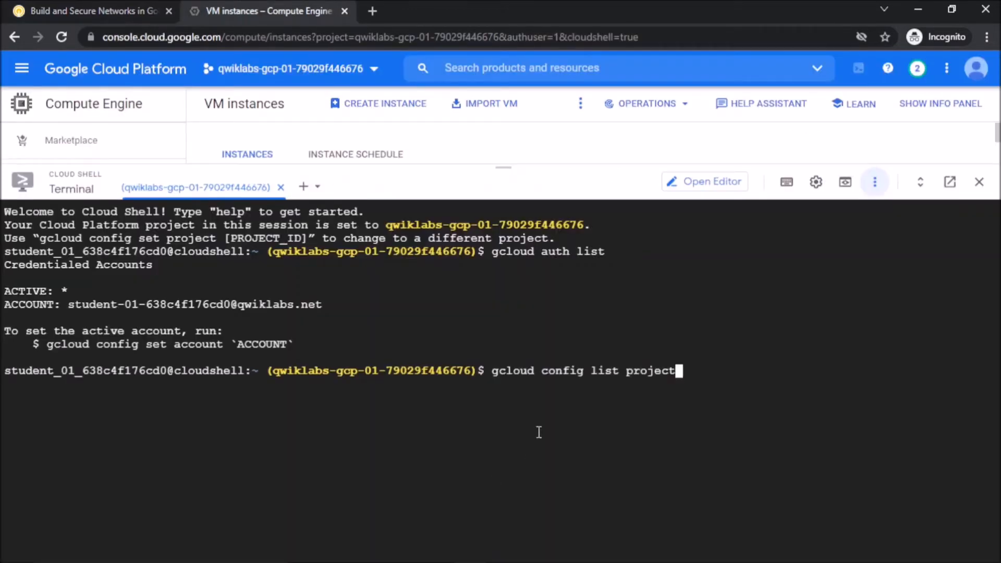
pyautogui.press('Return')
pyautogui.click(126, 8)
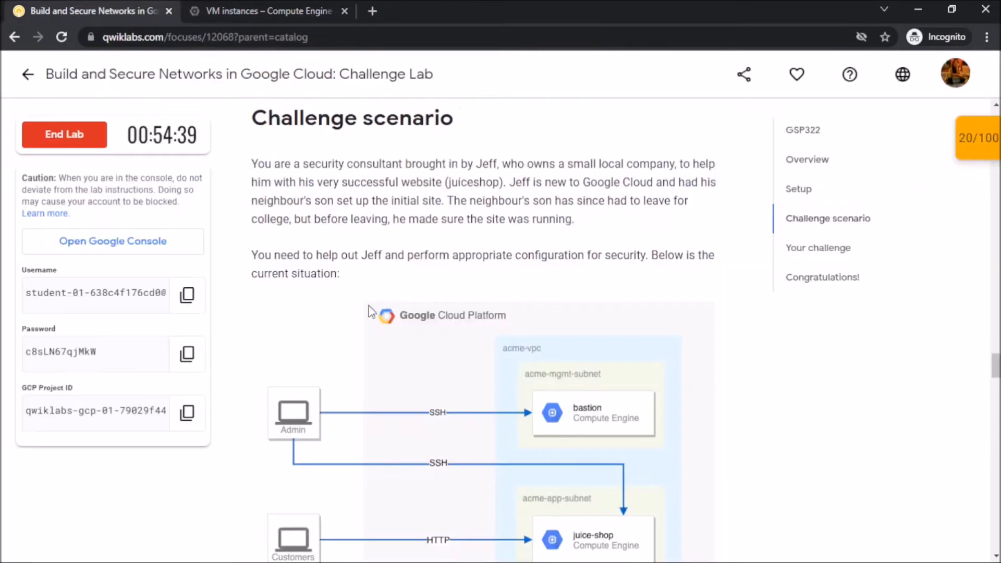
pyautogui.scroll(-5, 402, 347)
pyautogui.scroll(-3, 404, 350)
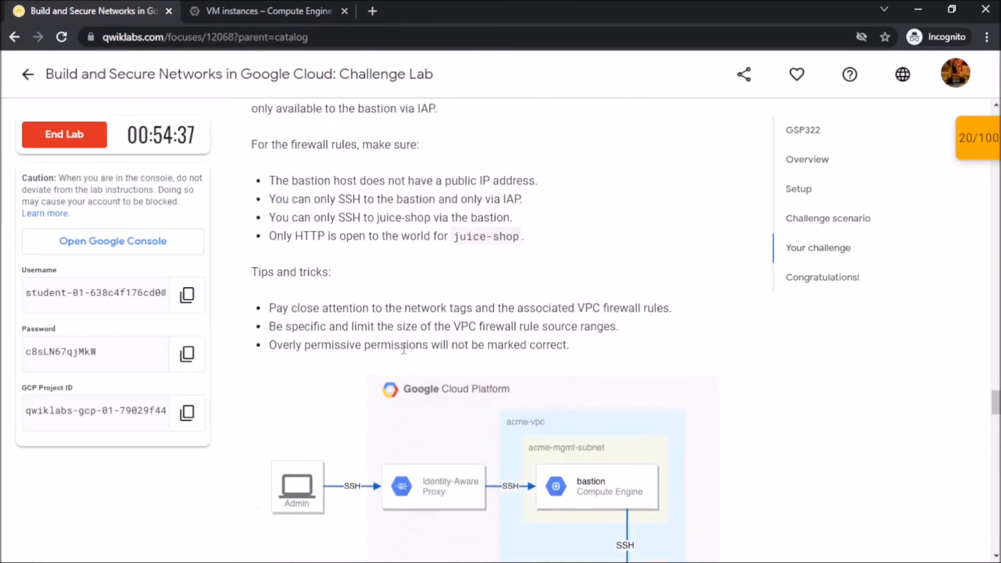
pyautogui.scroll(-2, 404, 350)
pyautogui.scroll(-5, 405, 353)
pyautogui.scroll(-2, 406, 354)
pyautogui.scroll(-5, 404, 353)
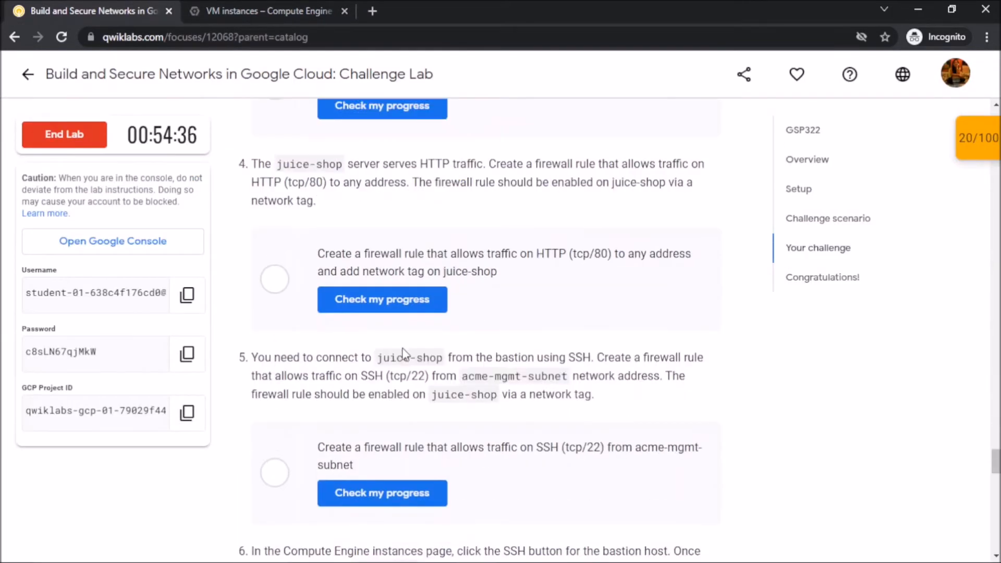
pyautogui.scroll(3, 404, 354)
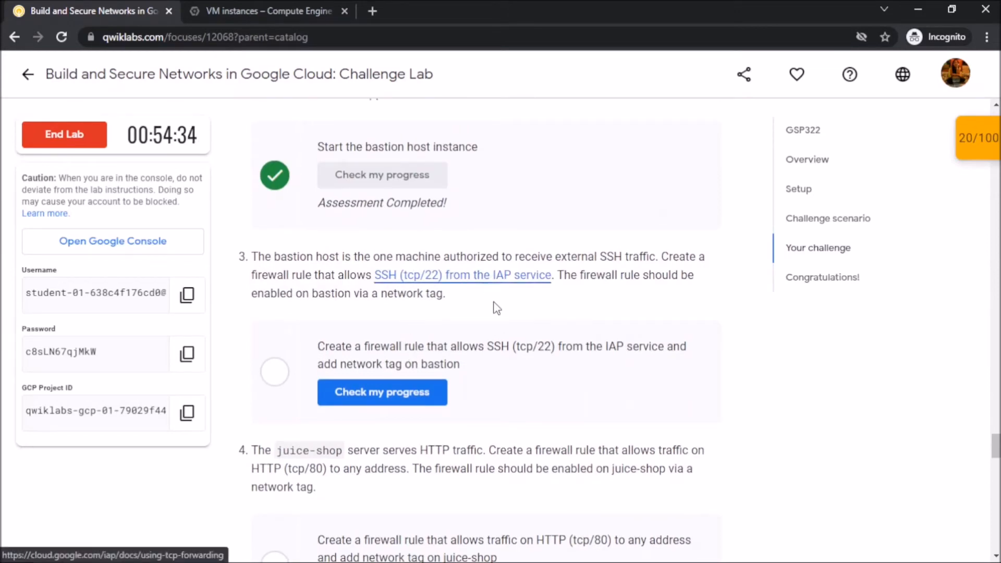
pyautogui.click(259, 7)
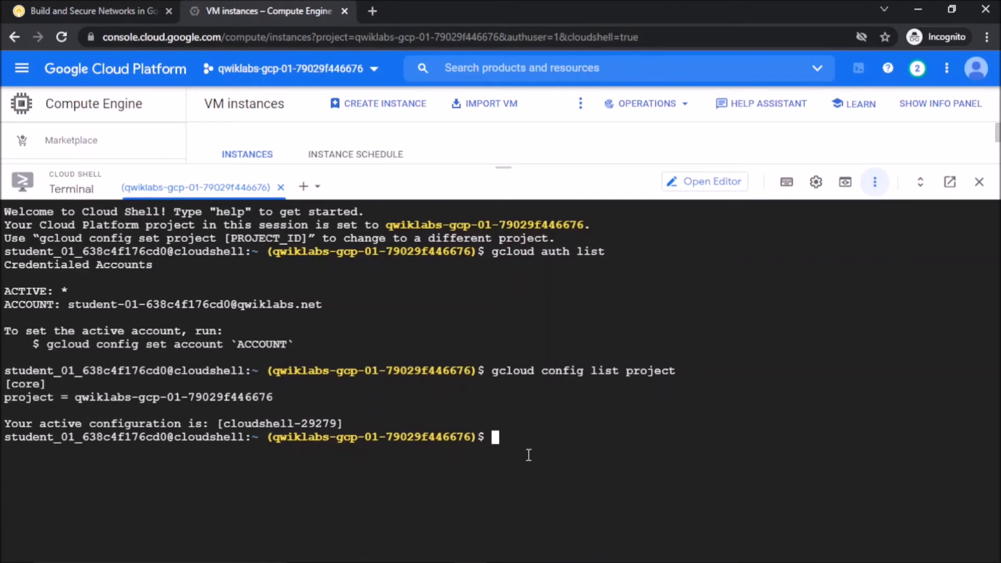
pyautogui.write('gcloud compute fire')
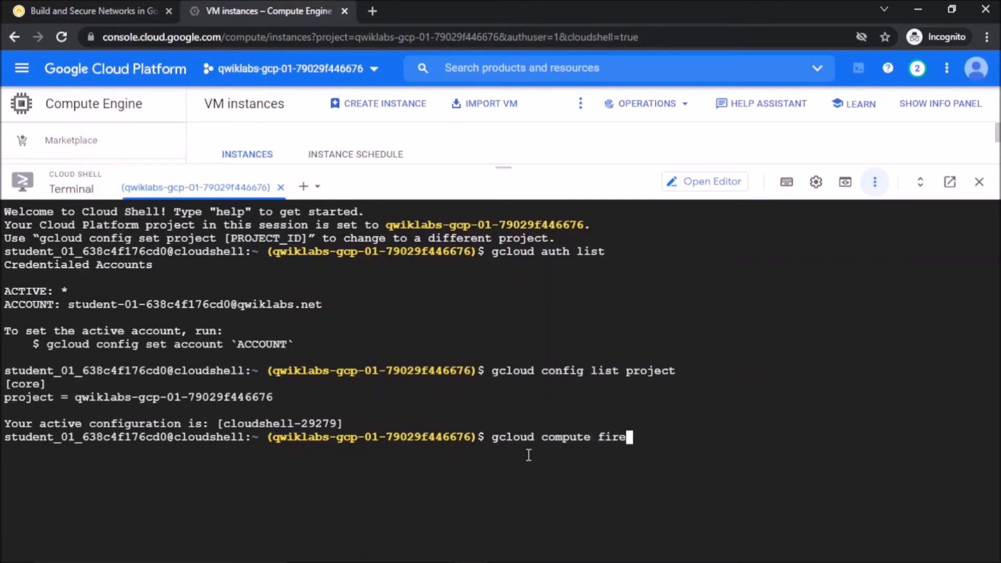
pyautogui.write('wall-rules create s')
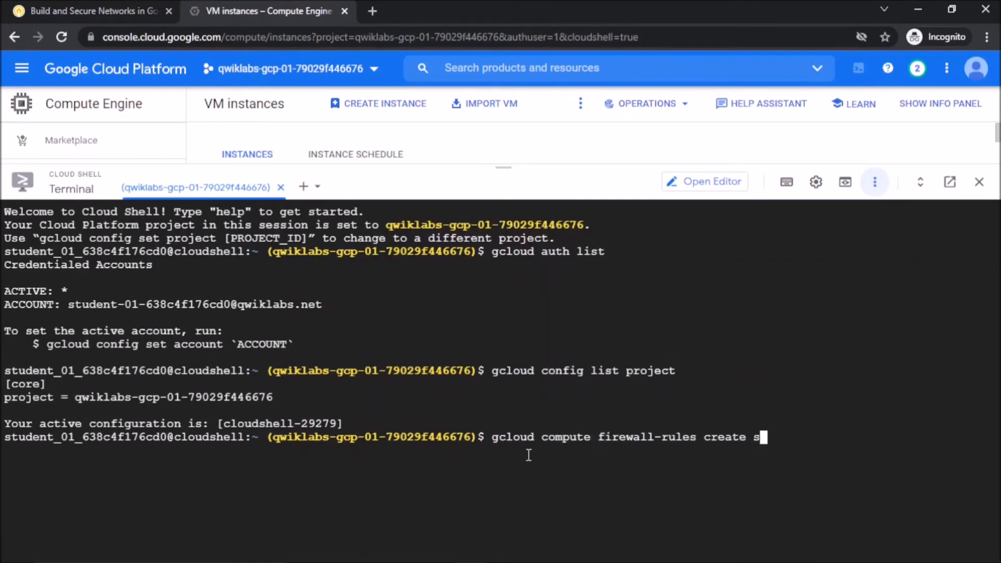
pyautogui.write('sh-ingress --allow=tc')
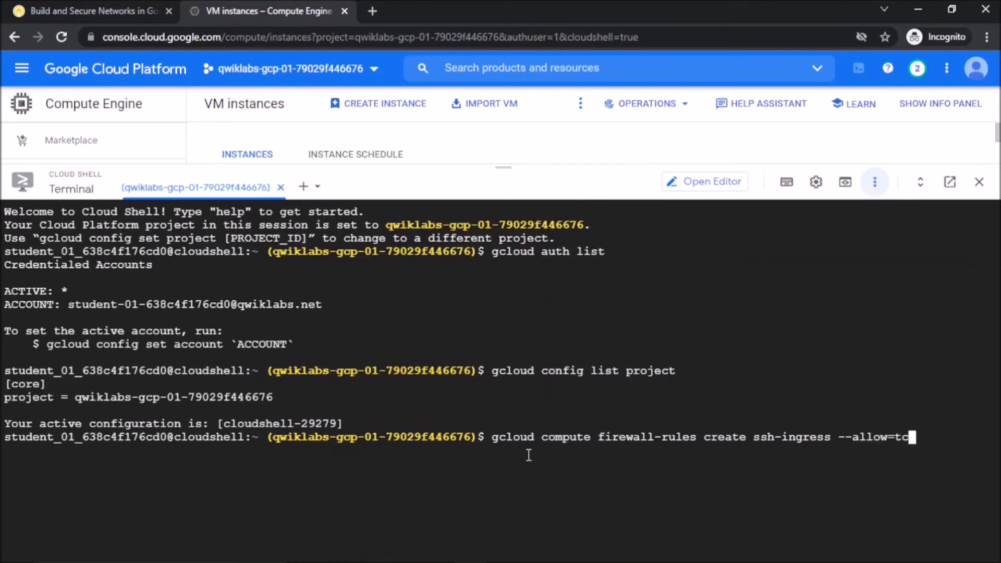
pyautogui.write('p:22 --source-range')
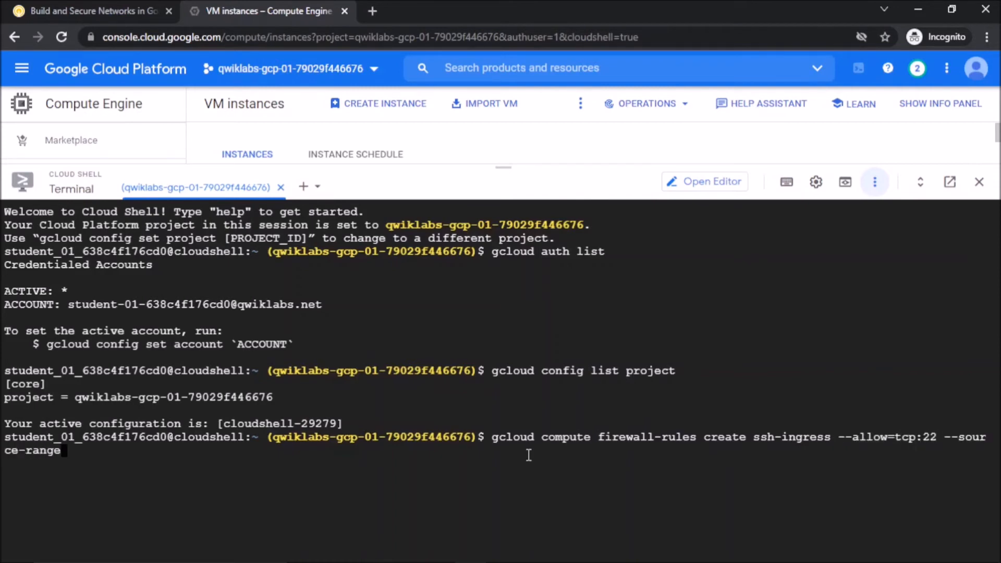
pyautogui.write('s 35.23')
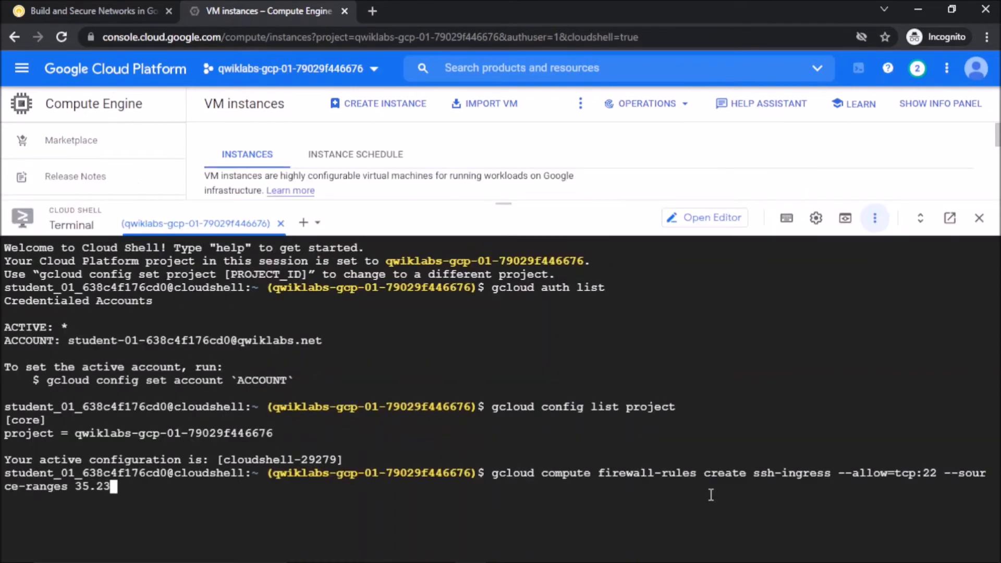
pyautogui.write('5.240.0/20 --target-')
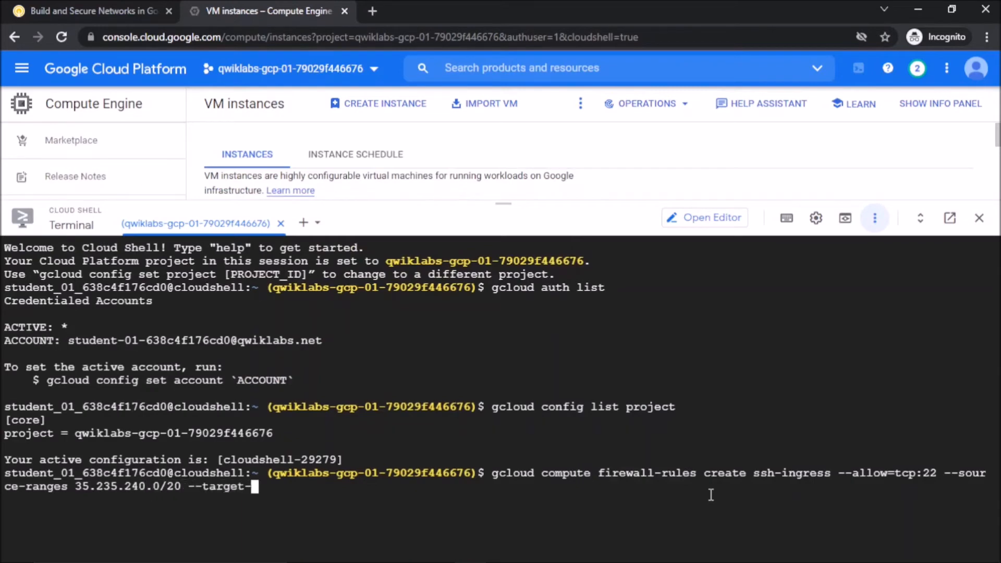
pyautogui.write('tags ssh-ingre')
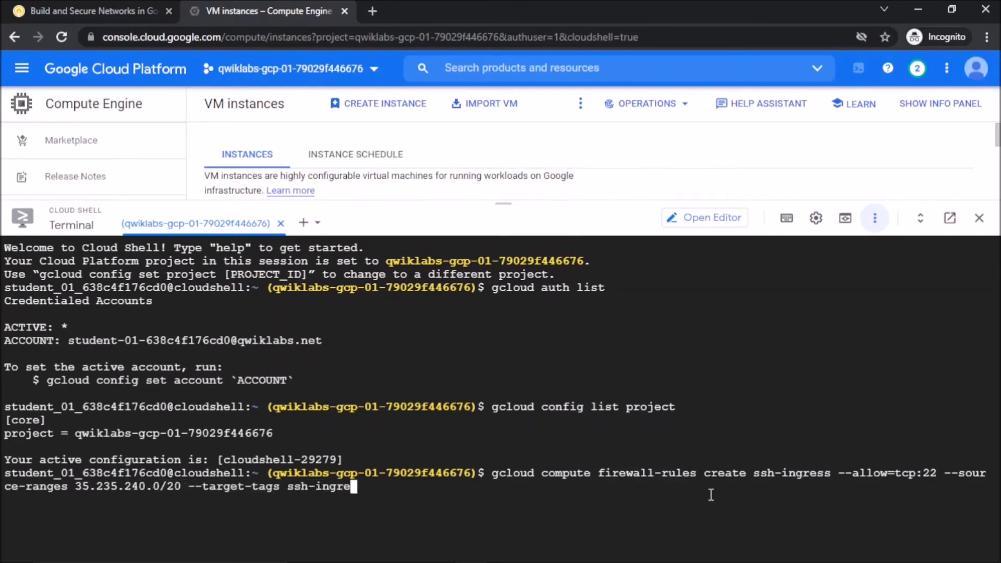
pyautogui.write('ss --network acme-v')
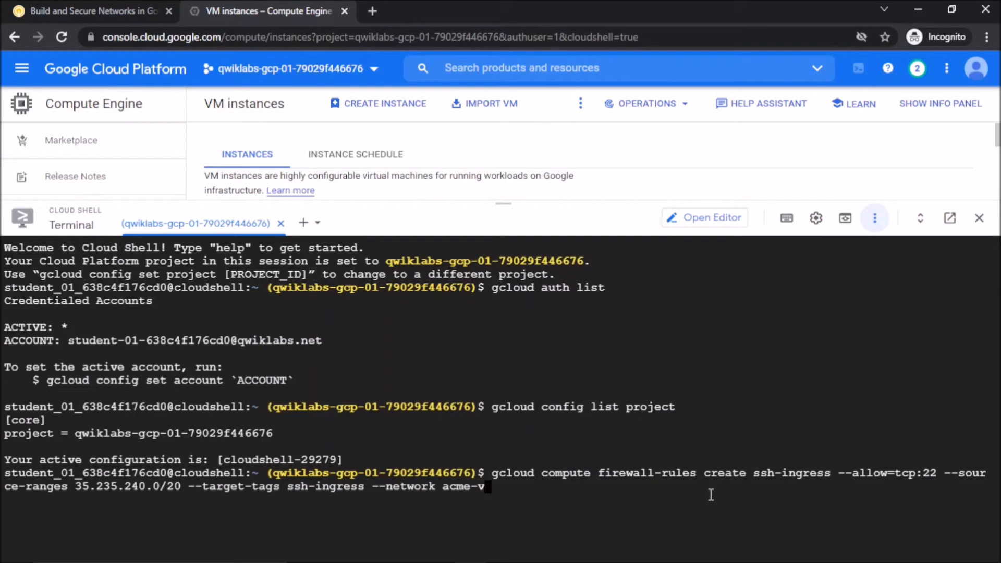
pyautogui.write('pc')
# Step: Create the ssh-ingress rule (tcp:22 from 35.235.240.0/20 on acme-vpc) and tag bastion with ssh-ingress
pyautogui.press('Return')
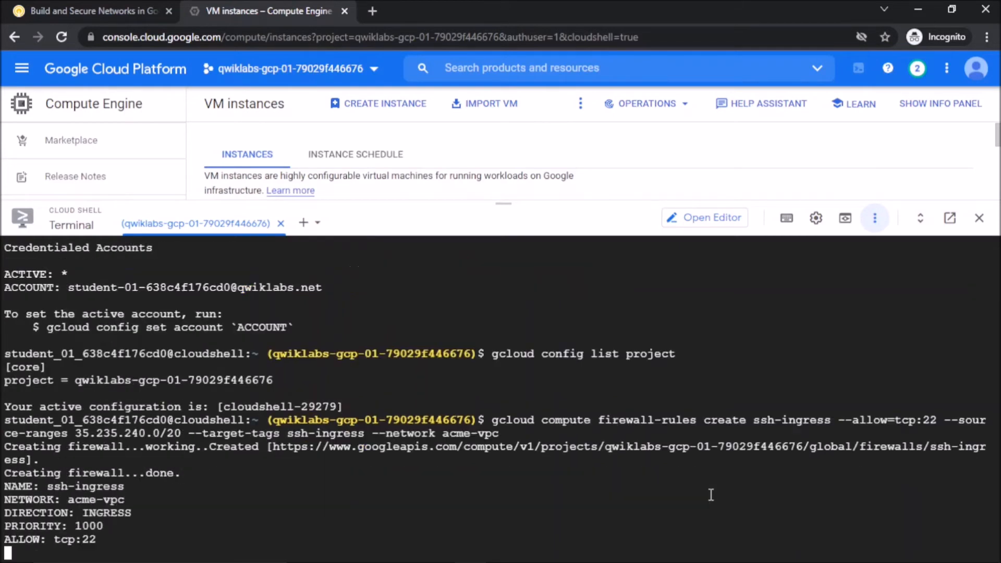
pyautogui.write('gcloud compute')
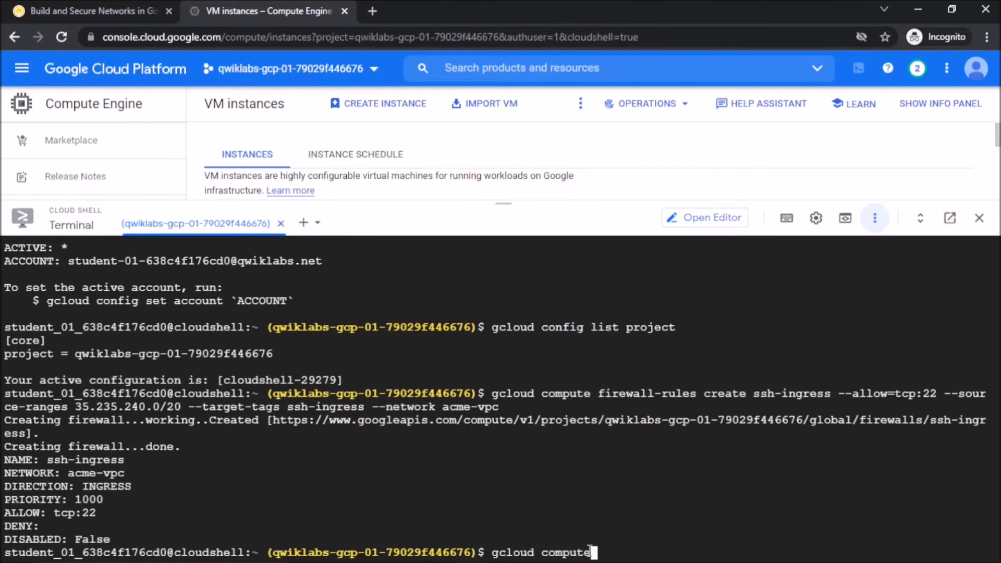
pyautogui.write(' instances add-tags bastion')
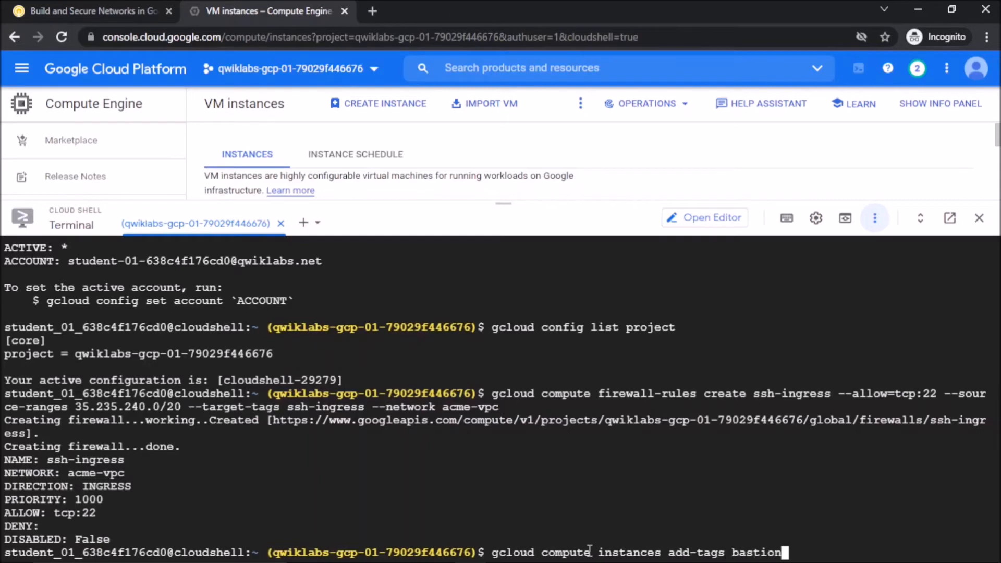
pyautogui.write(' --tags=ssh-ingress --zone')
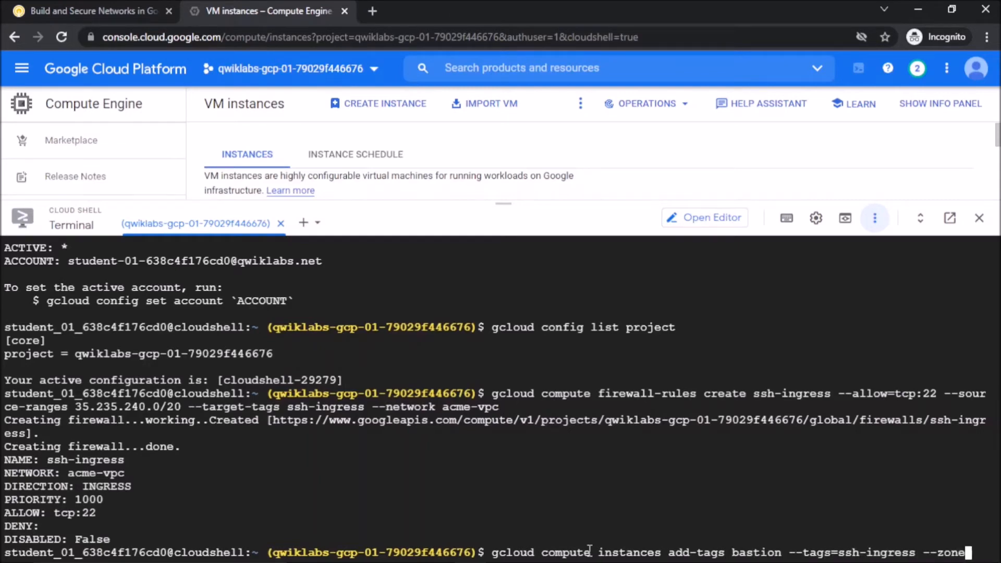
pyautogui.write('=us-central1-b')
pyautogui.press('Return')
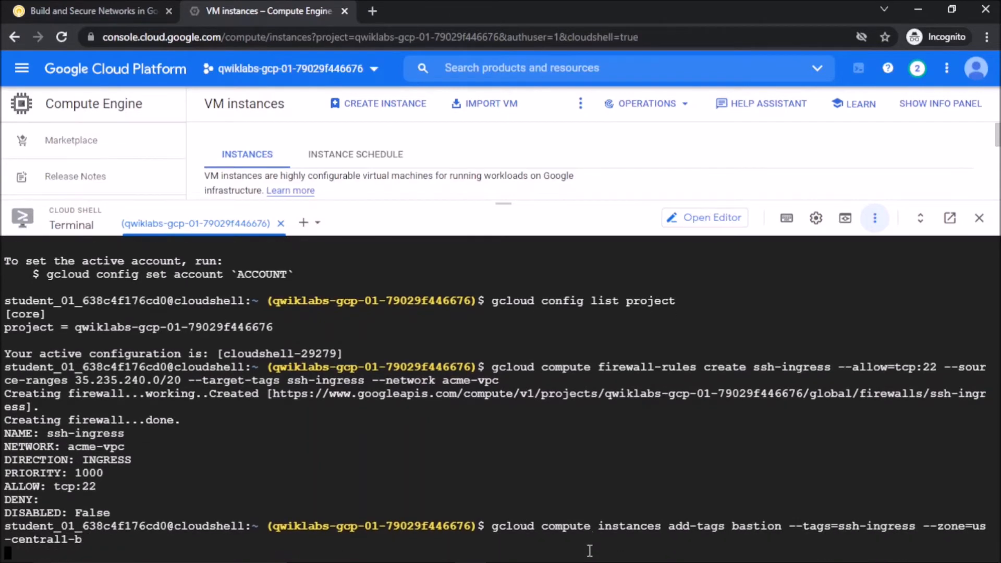
# Step: Run the lab check for the IAP SSH firewall task, reaching 40/100, and return to the console
pyautogui.hotkey('ctrl', 'Tab')
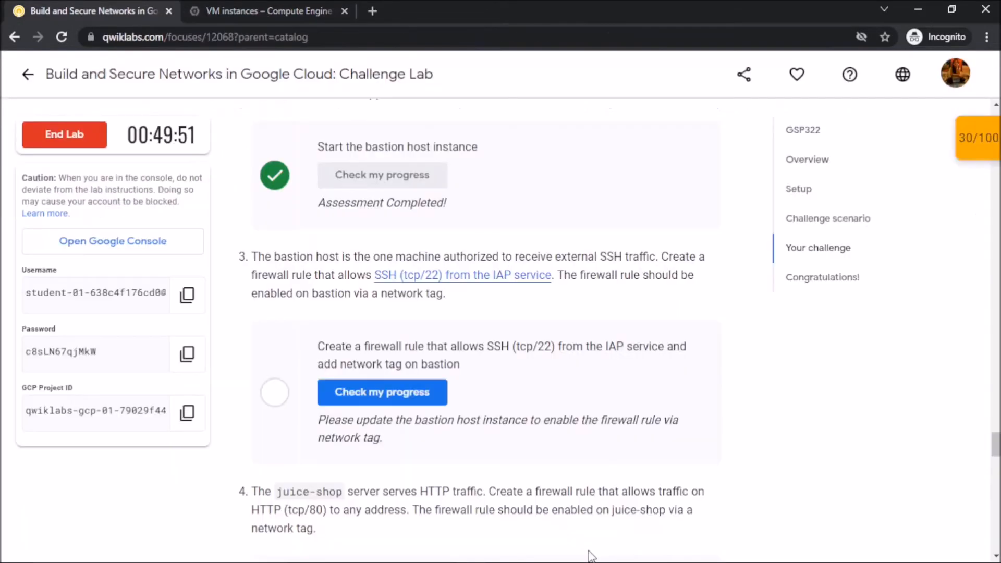
pyautogui.click(422, 399)
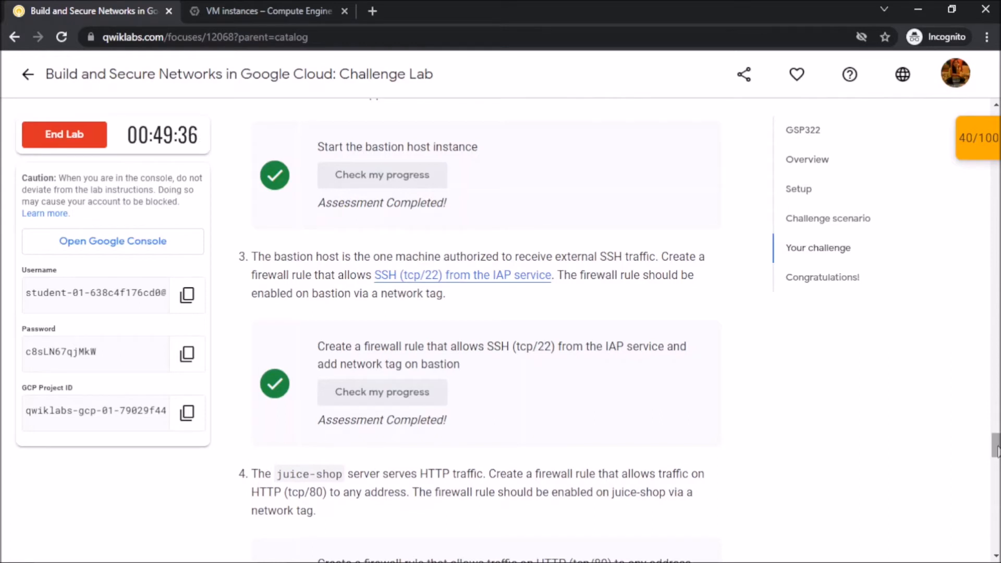
pyautogui.moveTo(998, 445); pyautogui.dragTo(998, 464)
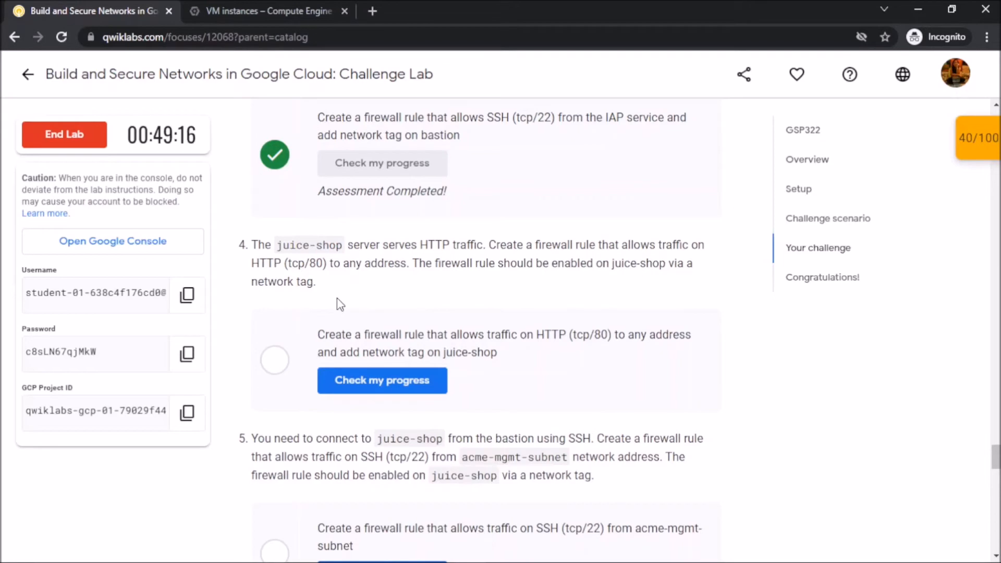
pyautogui.click(266, 10)
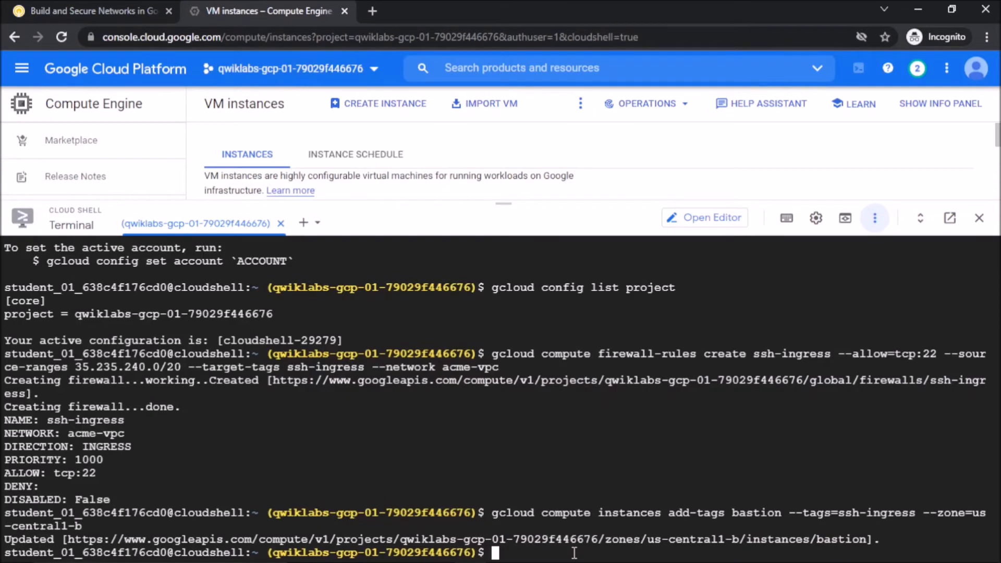
pyautogui.write('gcloud compute firewall')
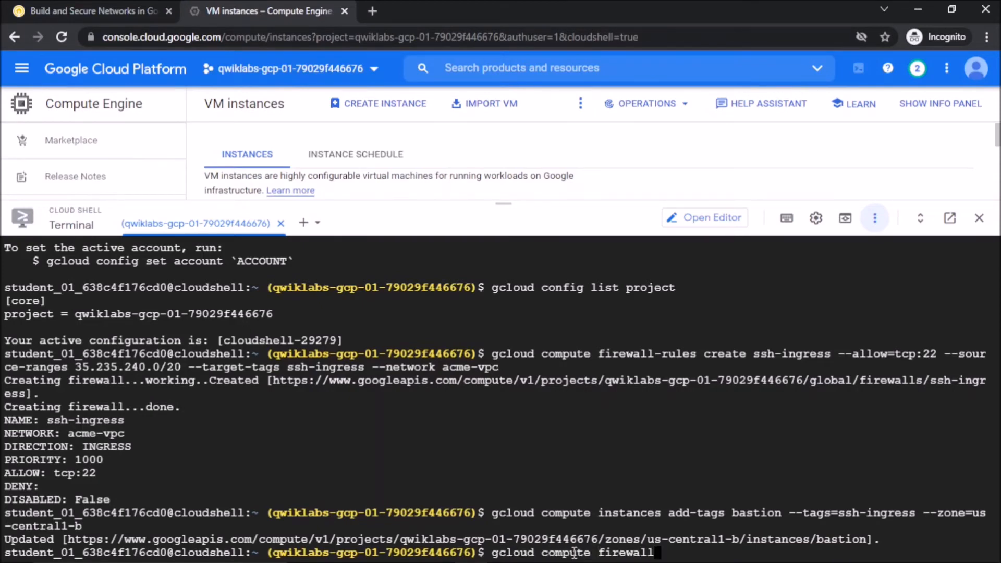
pyautogui.write('-rules create ')
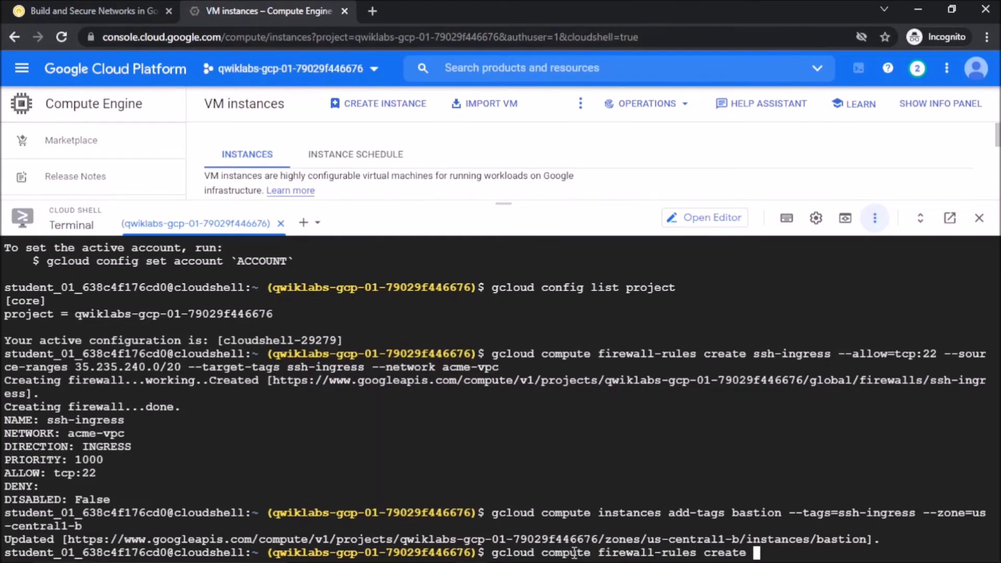
pyautogui.write('http-ingress --allow=tcp')
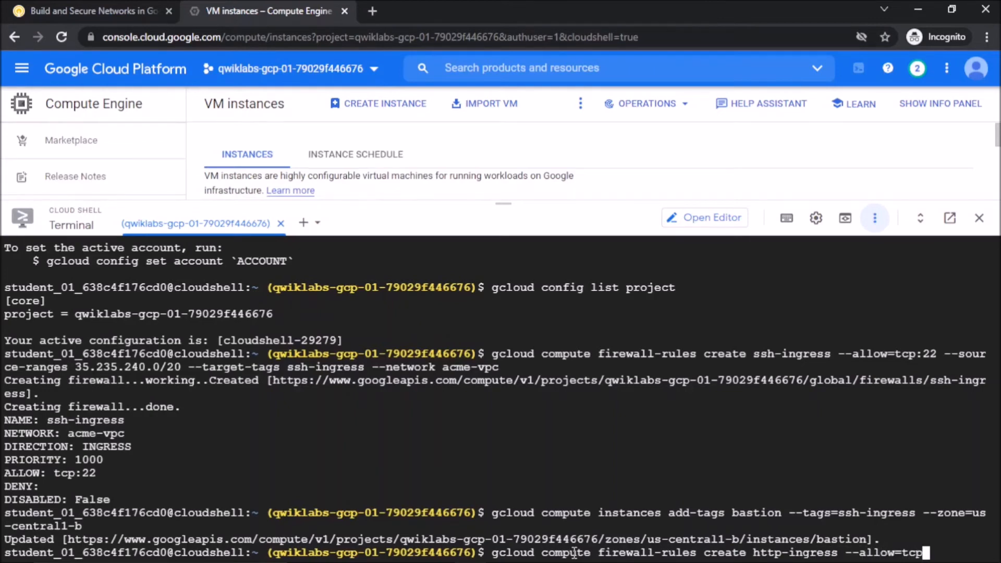
pyautogui.write(':80 --source-ranges ')
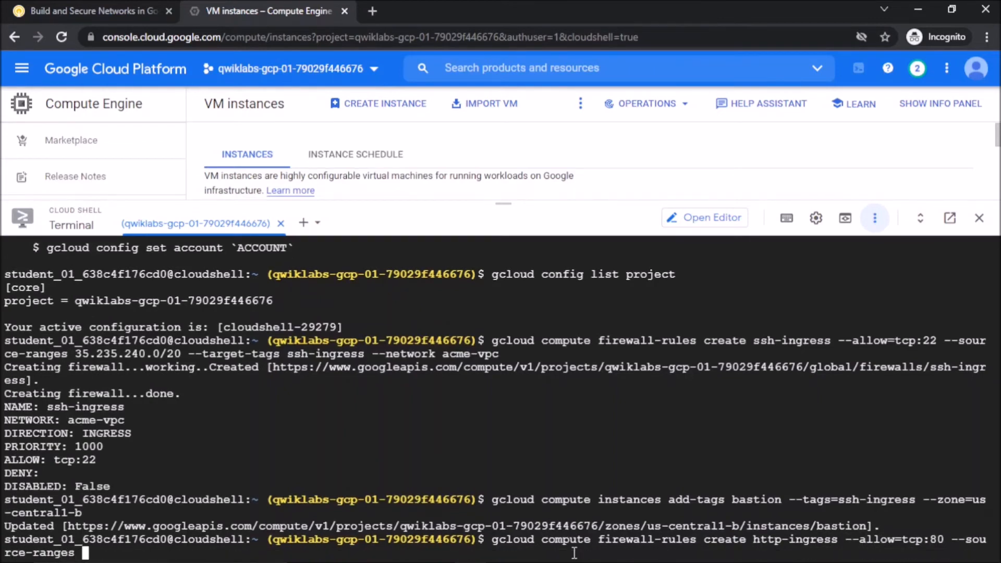
pyautogui.write('0.0.0.0/0 --target')
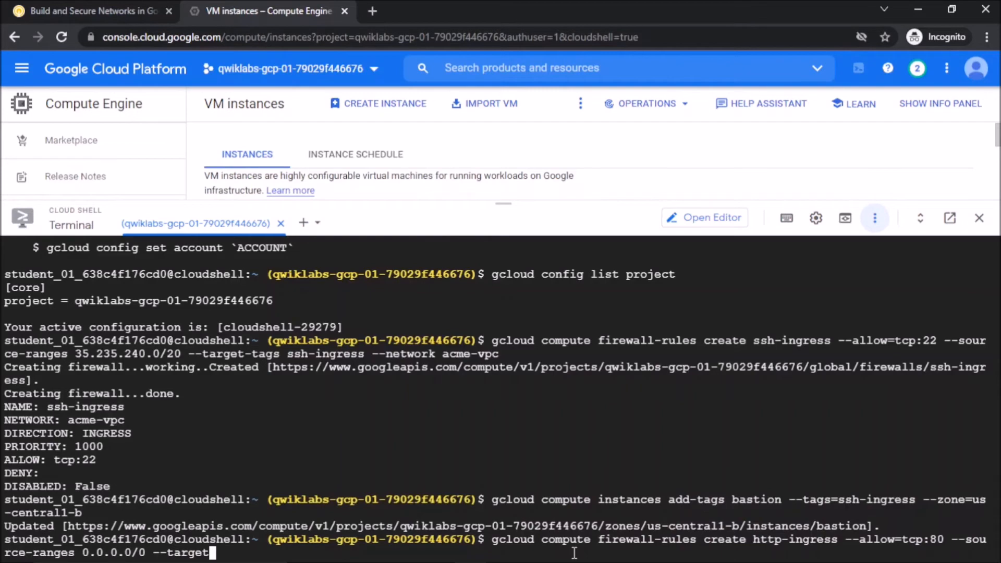
pyautogui.write('-tags http-ingress -')
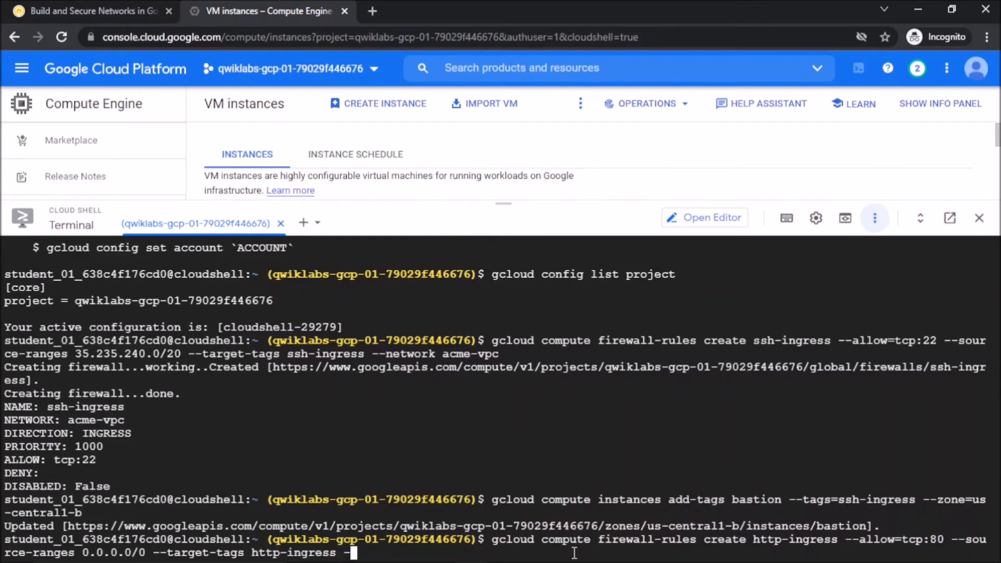
pyautogui.write('-network acme-vpc')
# Step: Create http-ingress allowing tcp:80 from 0.0.0.0/0 and tag juice-shop with http-ingress
pyautogui.press('Return')
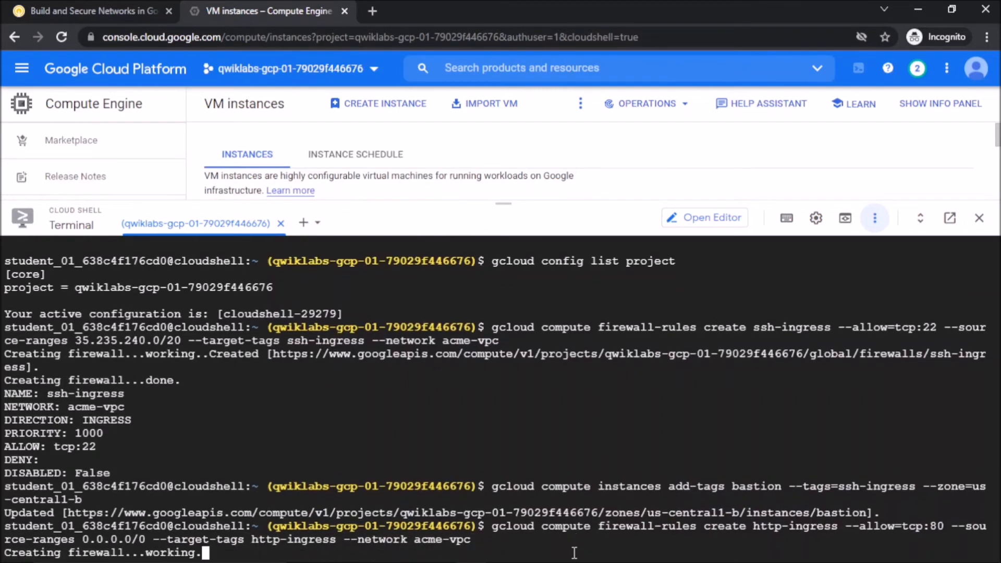
pyautogui.write('gcloud compute instan')
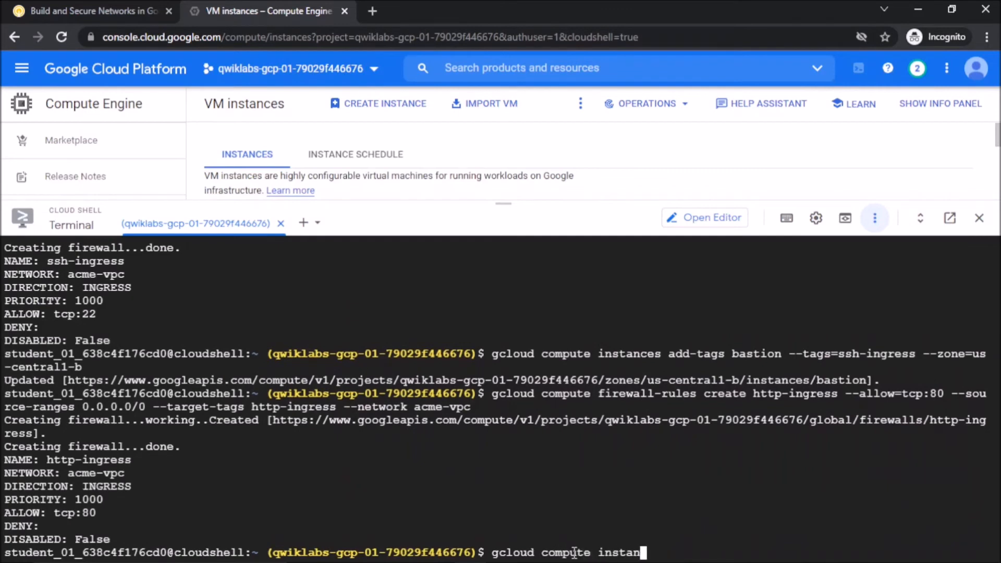
pyautogui.write('ces add-tags juice-shop ')
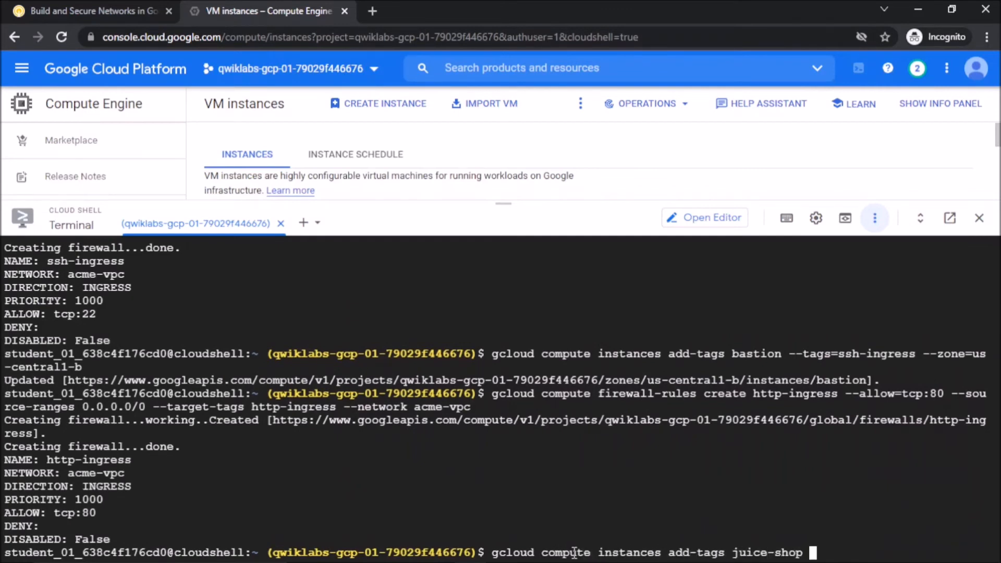
pyautogui.write('--tags=http-ingress --zo')
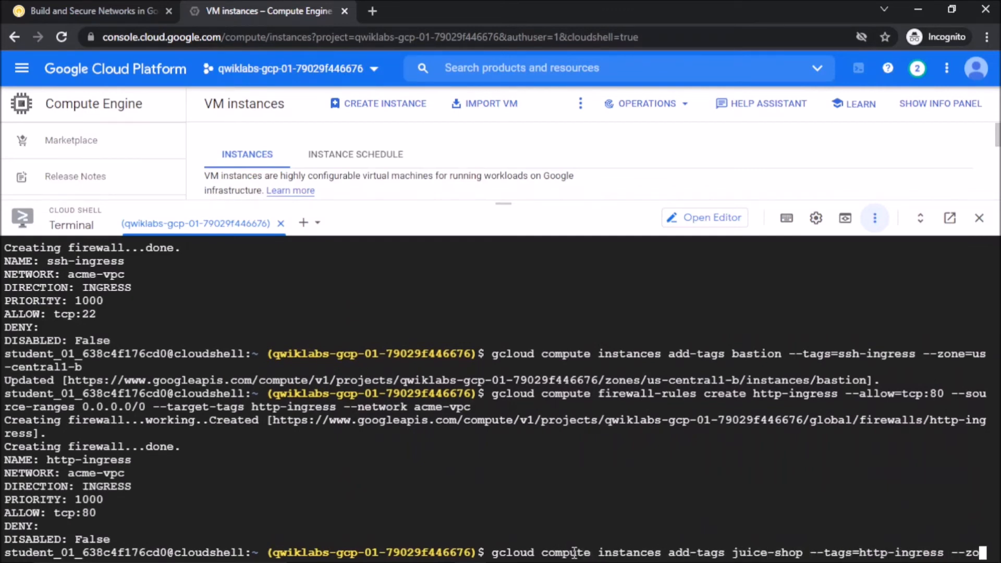
pyautogui.write('ne=us-central1-b')
pyautogui.press('Return')
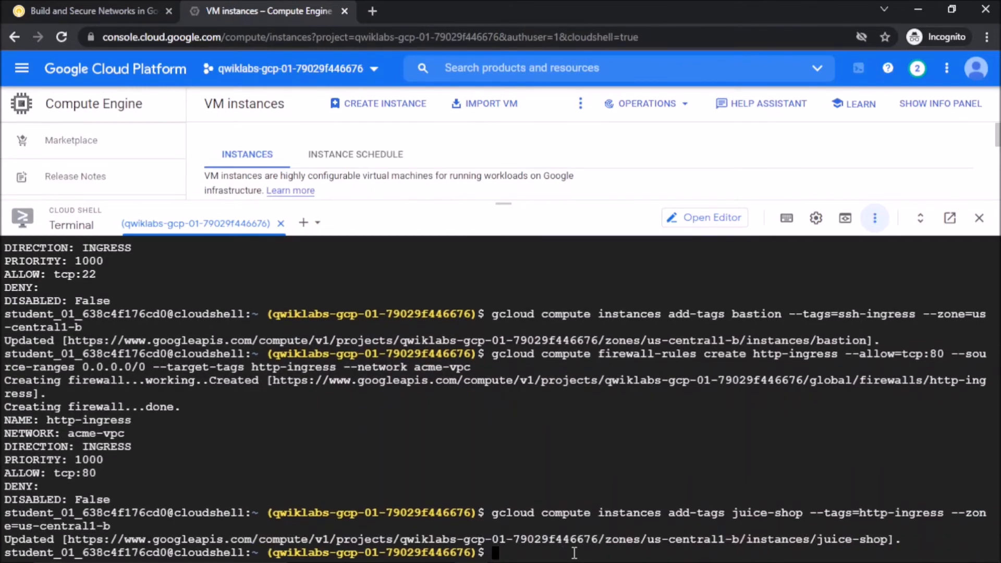
pyautogui.hotkey('ctrl', 'Tab')
# Step: Check the juice-shop HTTP task, raising the score to 60/100, and return to Cloud Shell
pyautogui.click(358, 383)
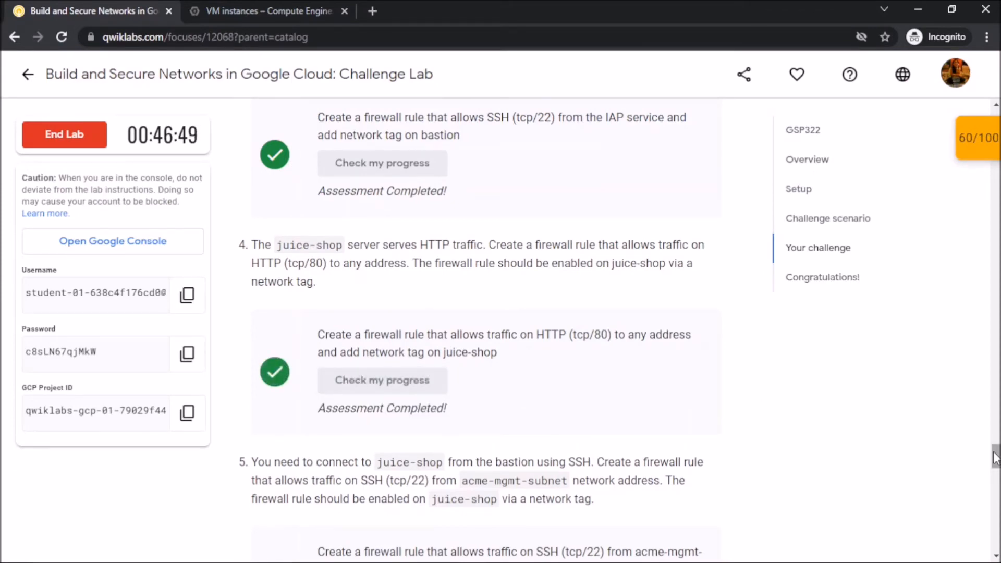
pyautogui.moveTo(997, 456); pyautogui.dragTo(996, 469)
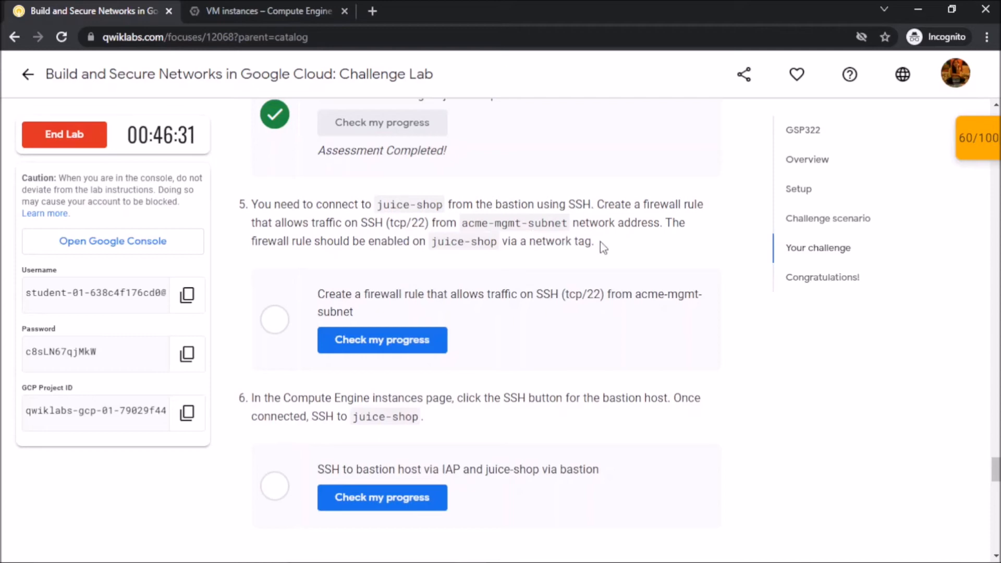
pyautogui.click(260, 6)
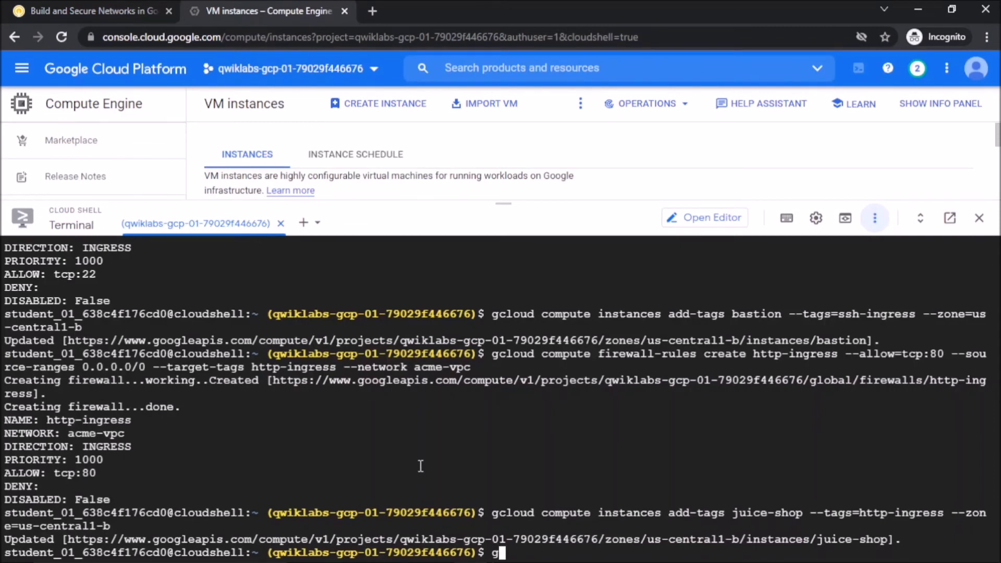
pyautogui.scroll(-1, 619, 542)
pyautogui.write('gcloud compu')
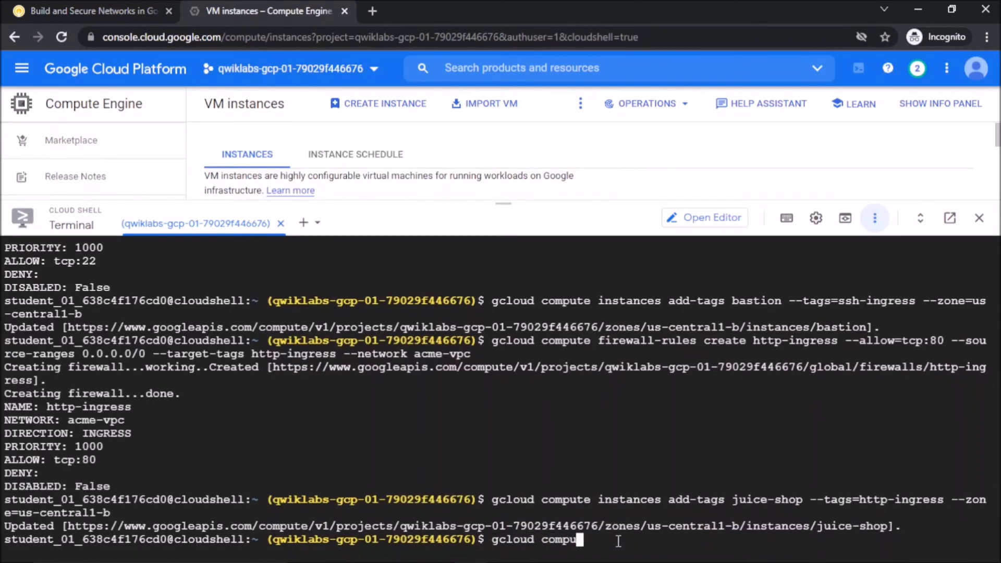
pyautogui.write('te firewall-rules create internal')
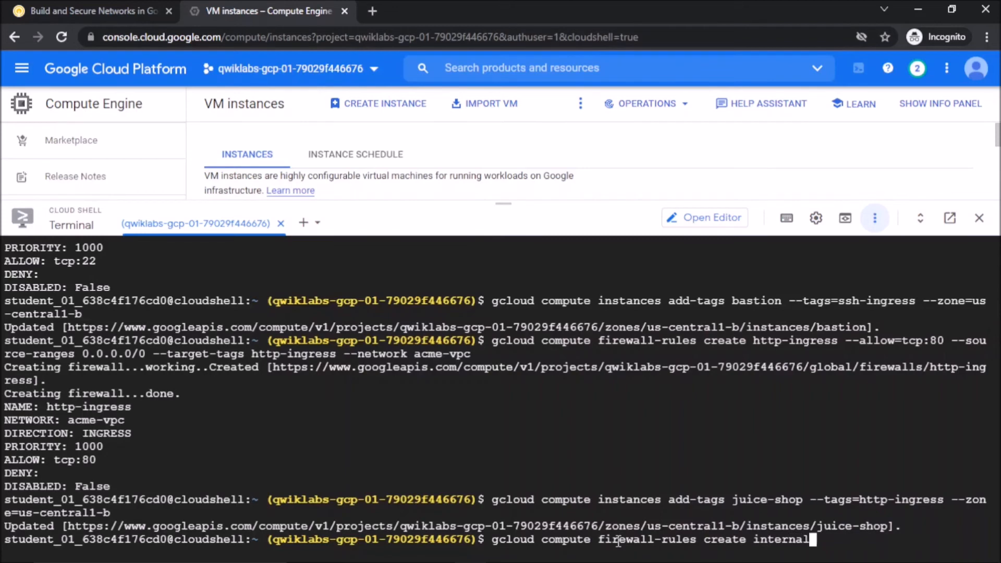
pyautogui.write('-ssh-ingress --allow=tc')
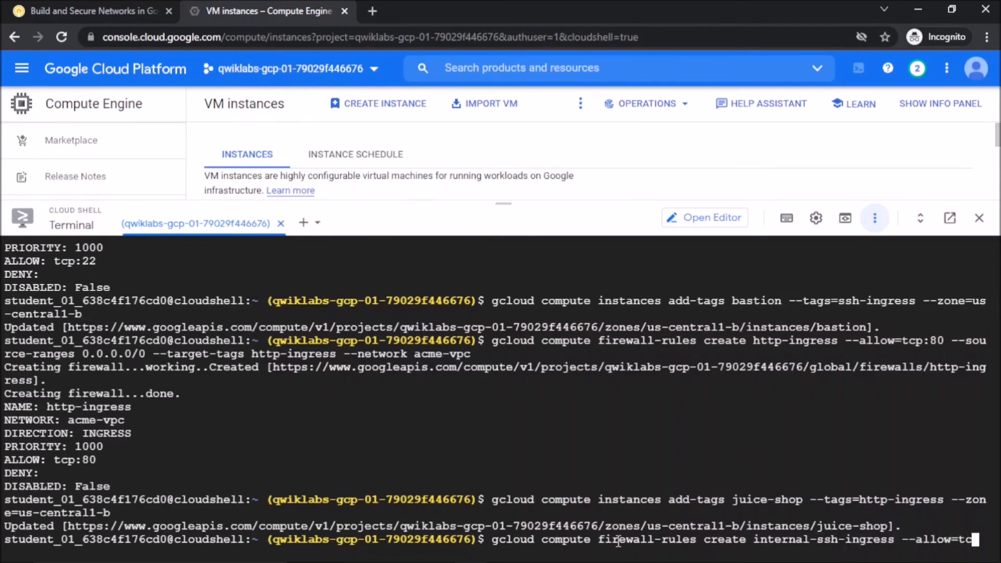
pyautogui.write('p:22 --source-ranges 192')
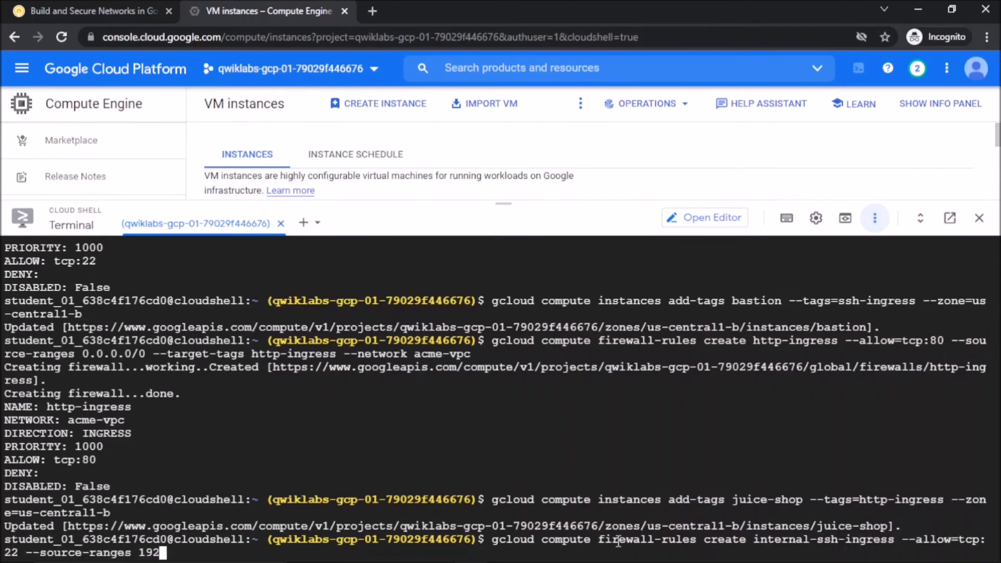
pyautogui.write('.168.10.0/')
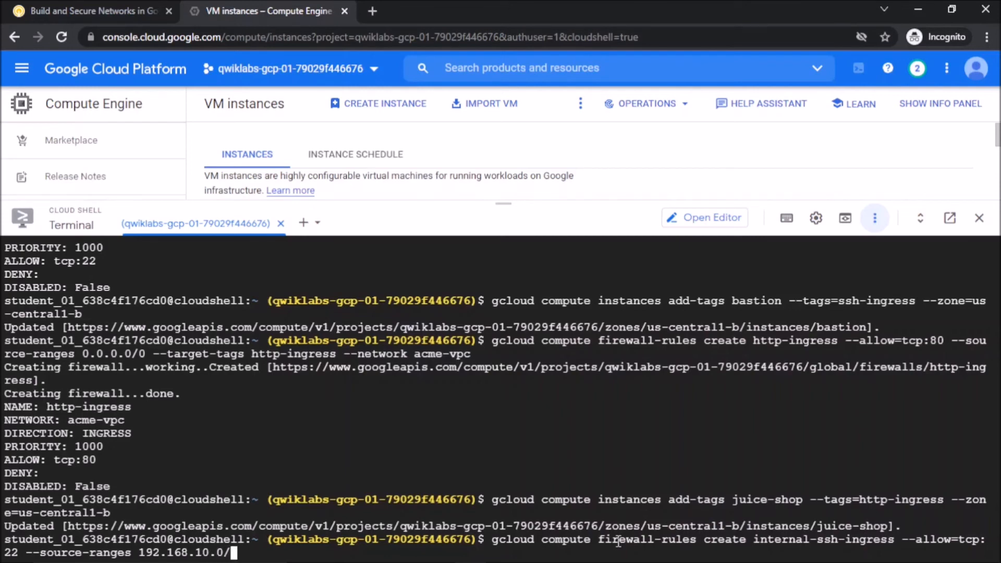
pyautogui.write('24 --target-tags internal-')
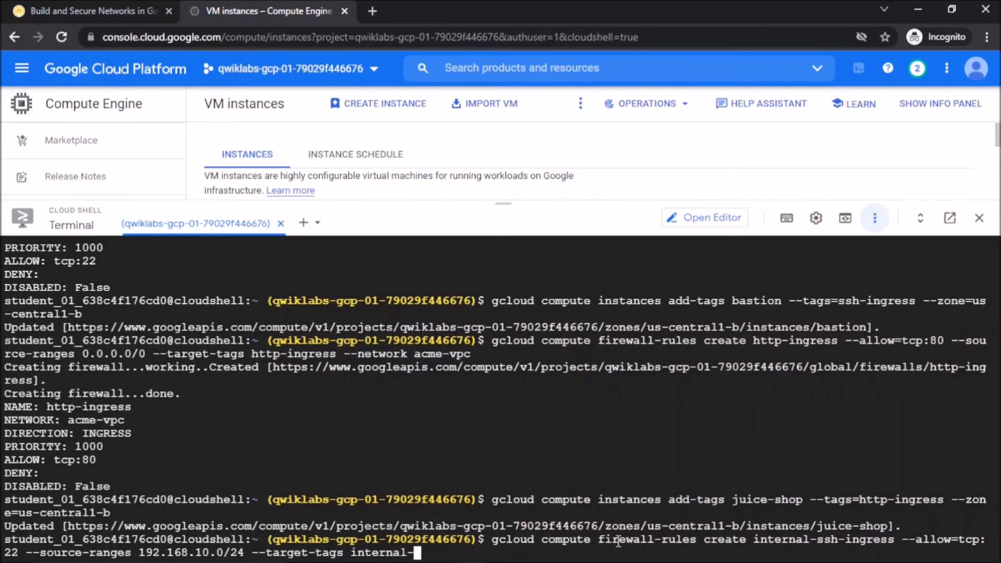
pyautogui.write('ssh-ingress --network acme')
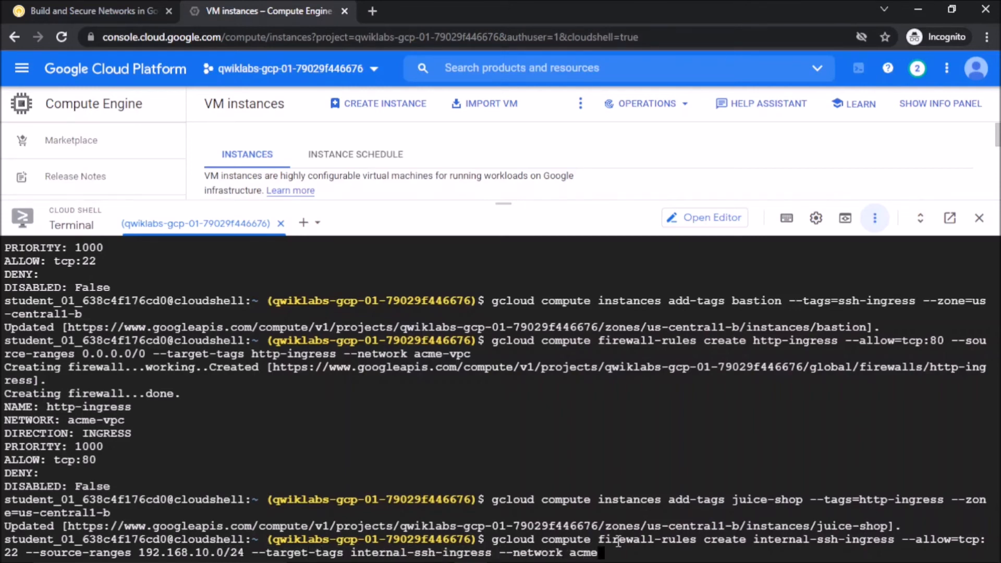
pyautogui.write('-vpc')
# Step: Create internal-ssh-ingress allowing tcp:22 from 192.168.10.0/24 and tag juice-shop with it
pyautogui.press('Return')
pyautogui.write('gclou')
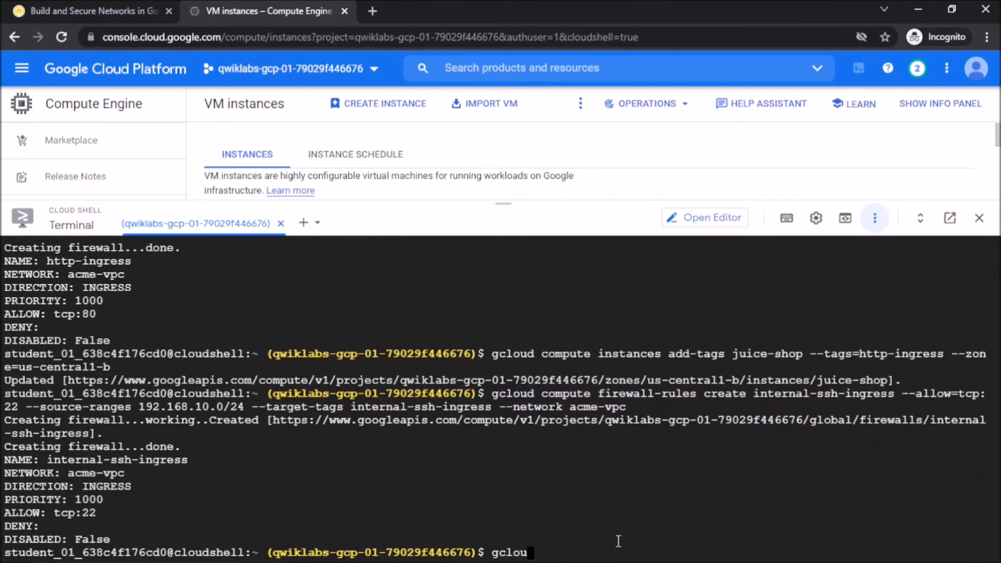
pyautogui.write('d compute instances add-tags ')
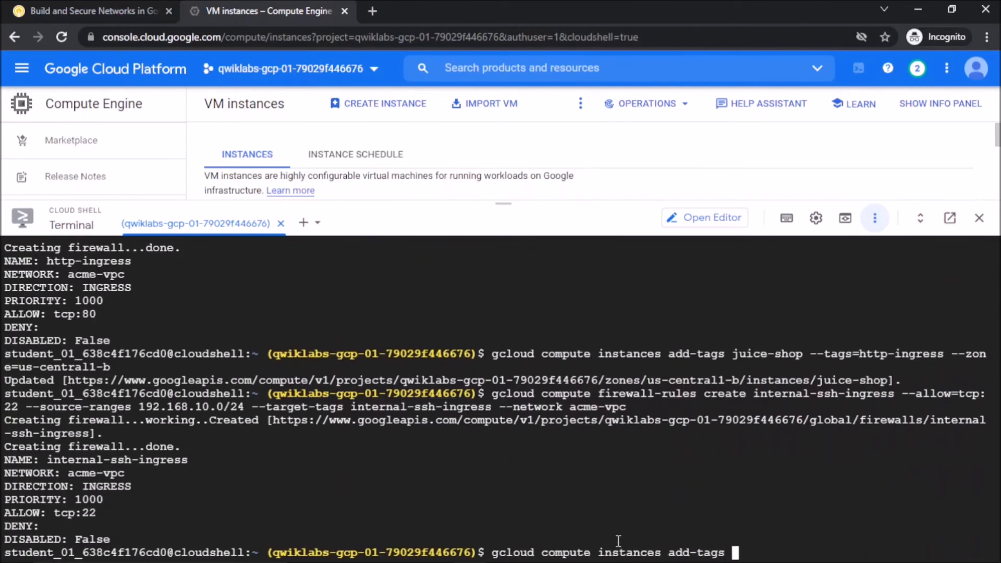
pyautogui.write('juice-shop --tags=inter')
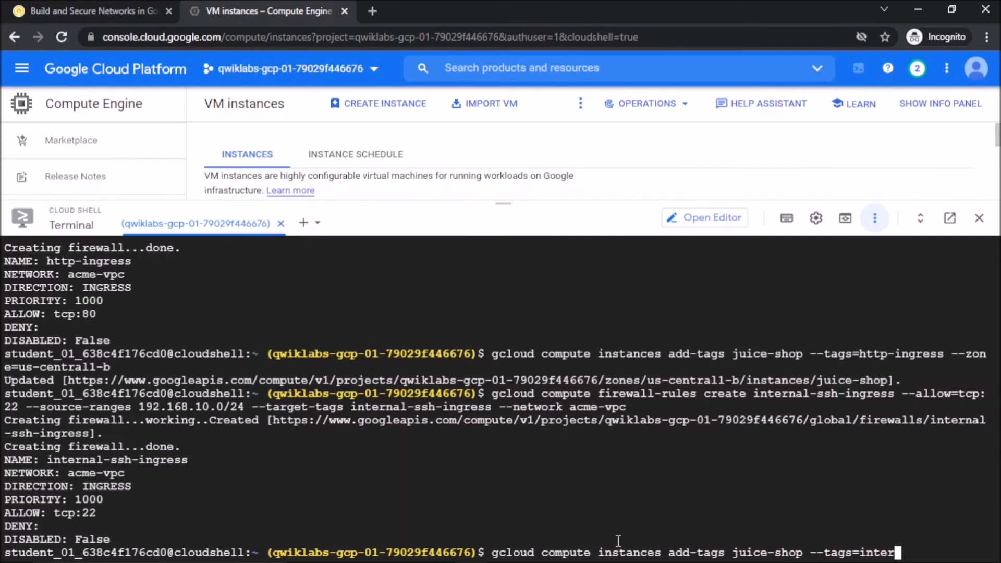
pyautogui.write('nal-ssh-ingress --zone=us-')
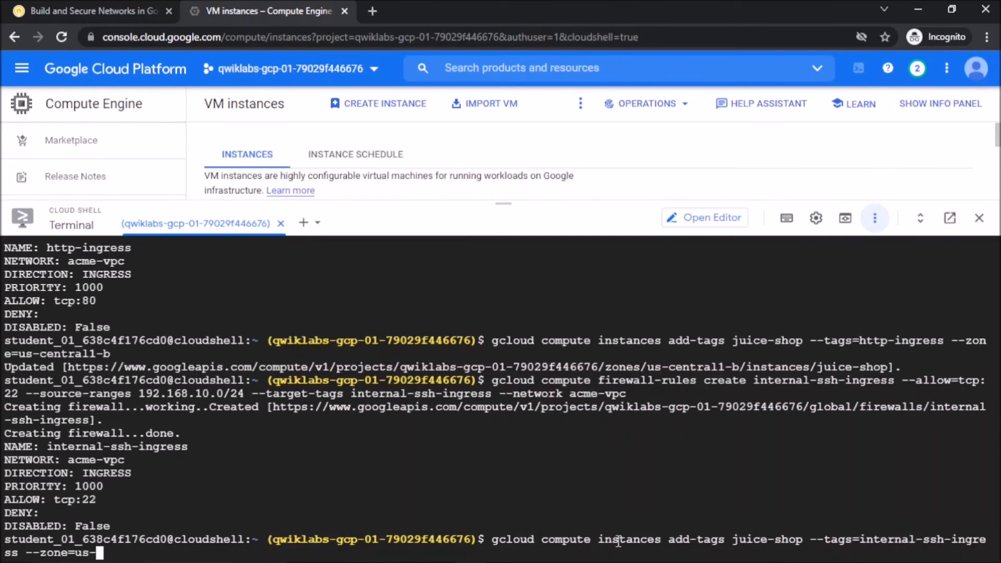
pyautogui.write('central1-b')
pyautogui.press('Return')
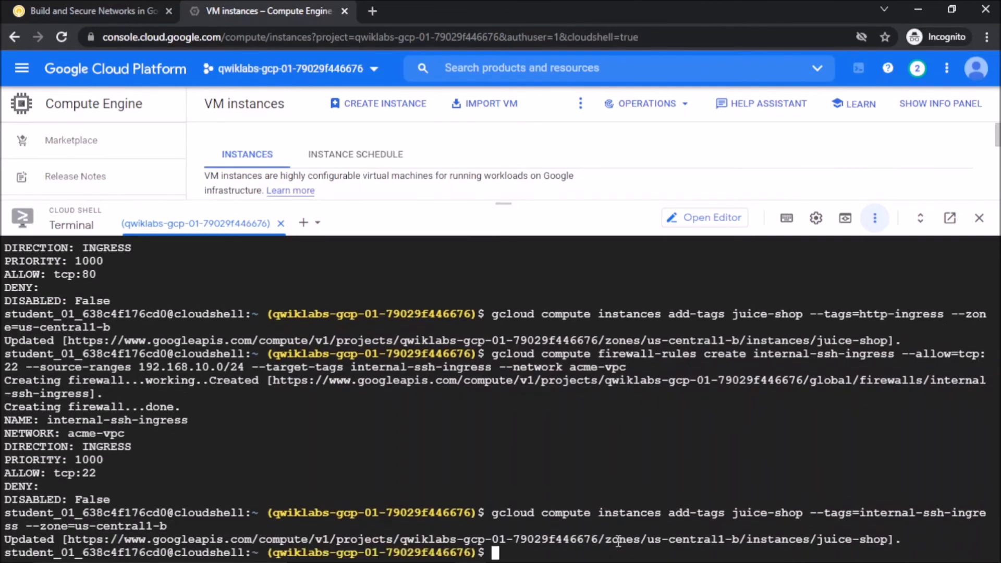
pyautogui.hotkey('ctrl', 'Tab')
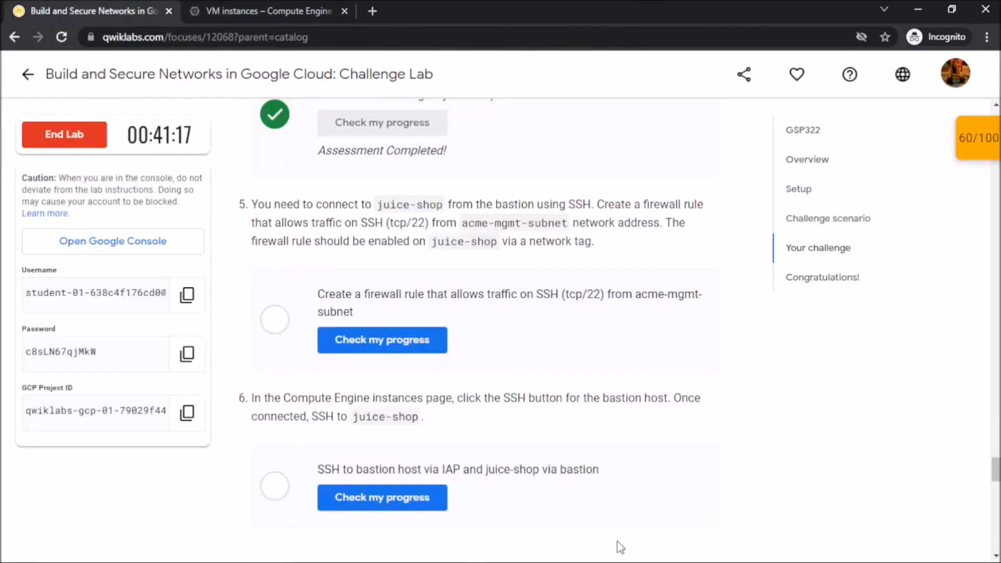
# Step: Check the SSH firewall rule task, raising the score to 80/100, and return to VM instances
pyautogui.click(409, 342)
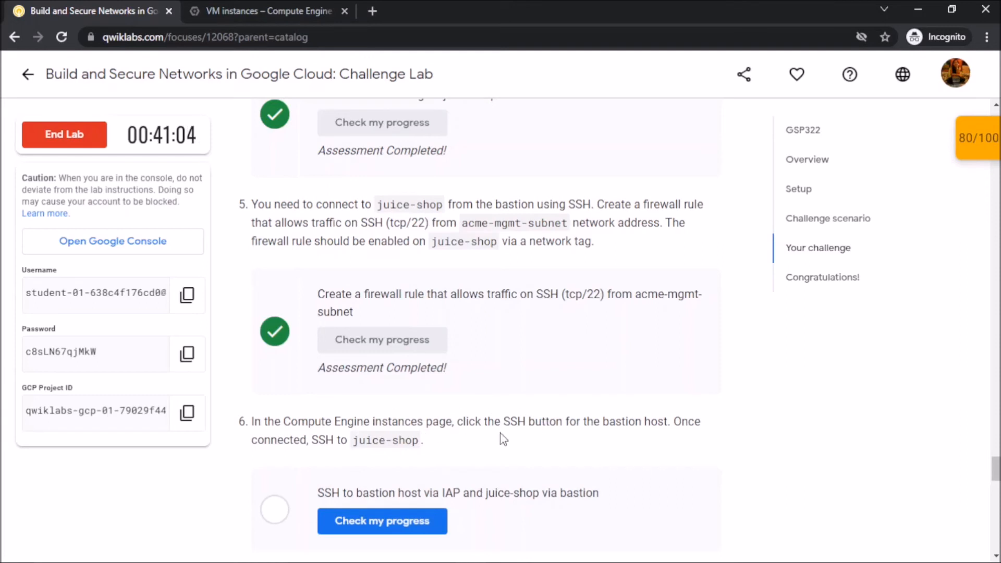
pyautogui.click(265, 8)
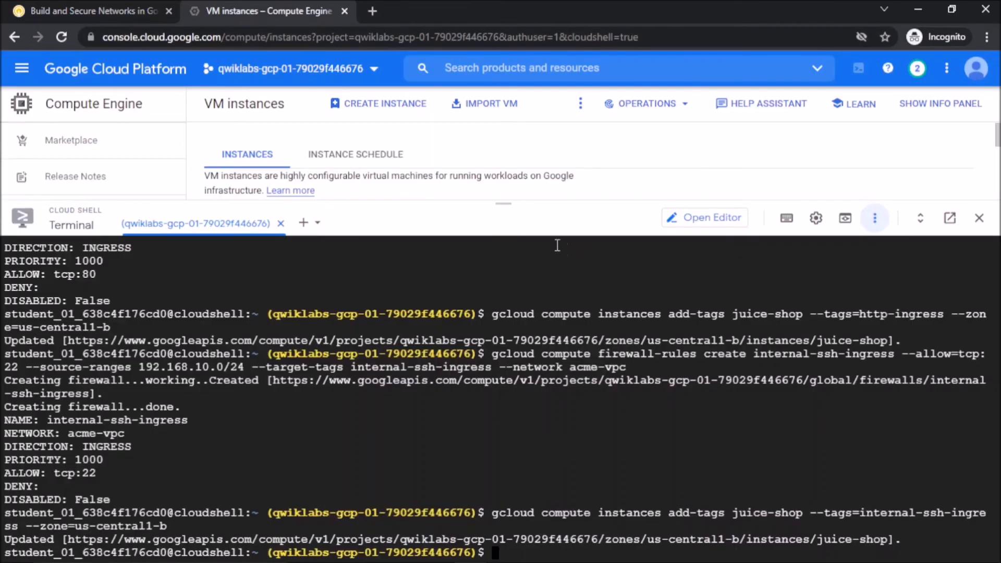
# Step: Start a browser SSH session on bastion and copy juice-shop's internal IP 192.168.11.2
pyautogui.moveTo(503, 204); pyautogui.dragTo(521, 350)
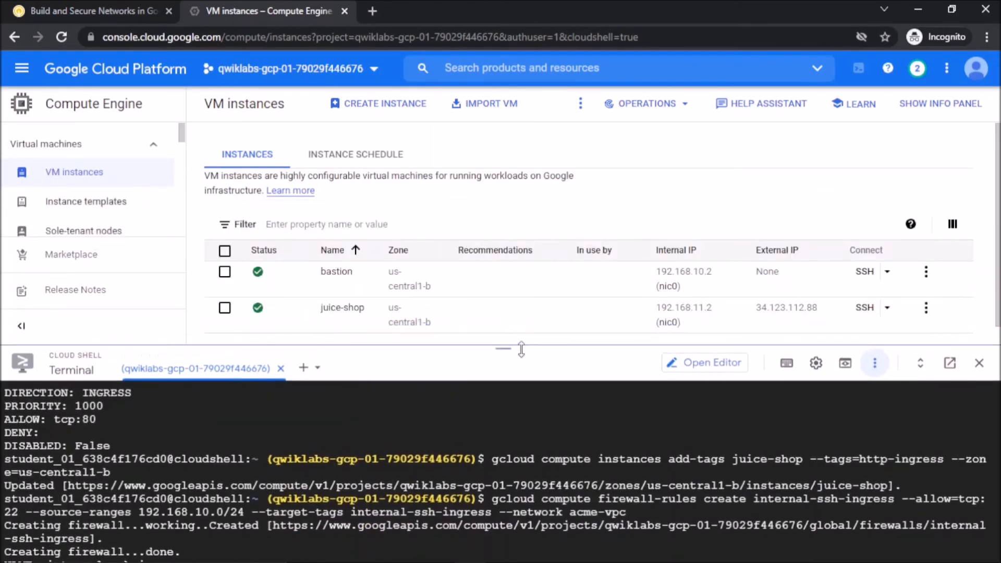
pyautogui.click(865, 274)
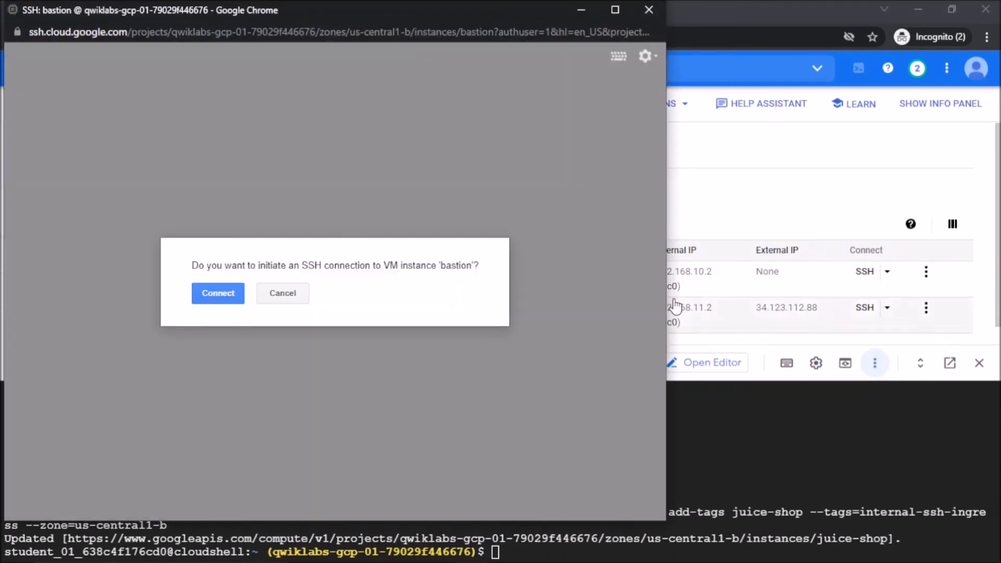
pyautogui.click(228, 295)
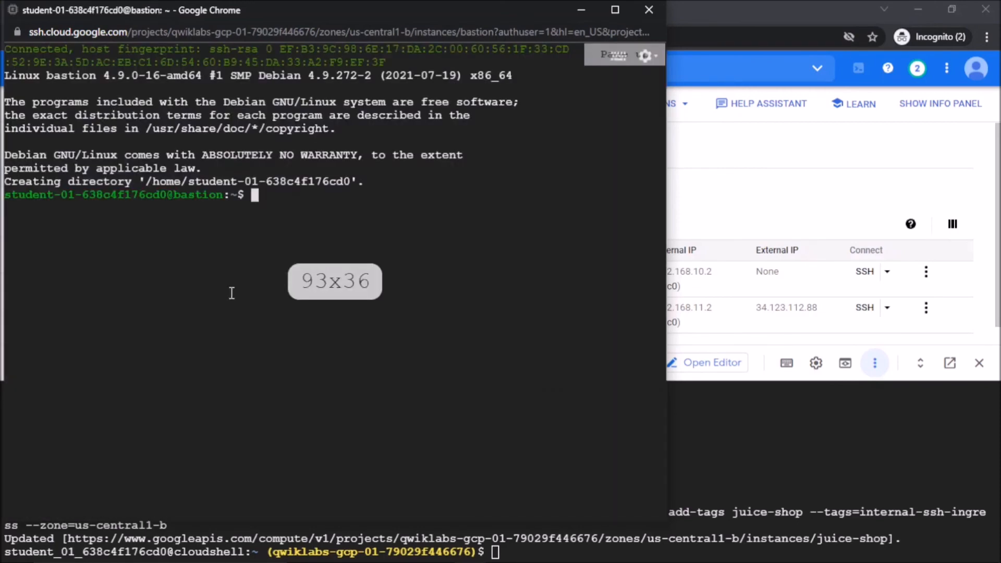
pyautogui.write('ssh')
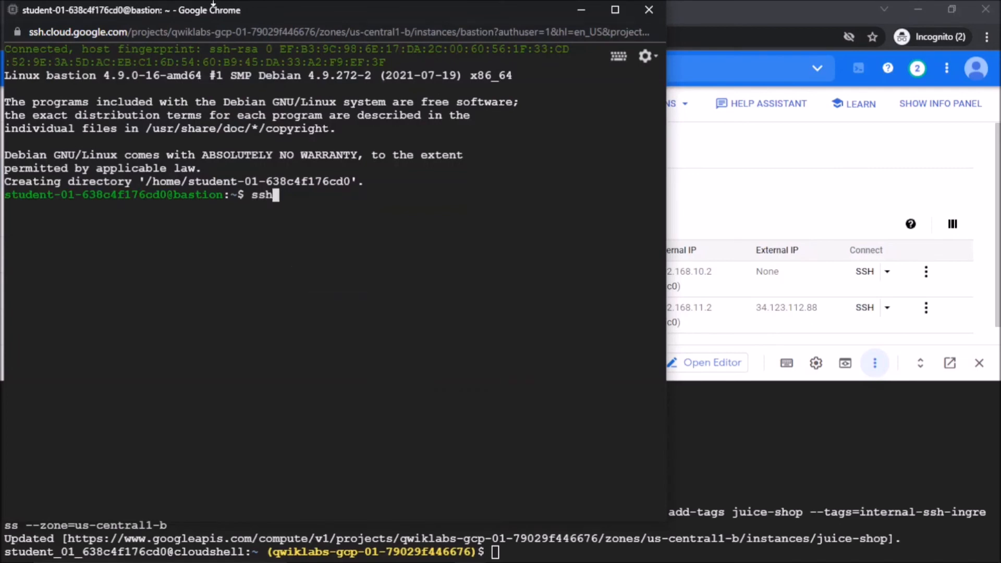
pyautogui.click(710, 179)
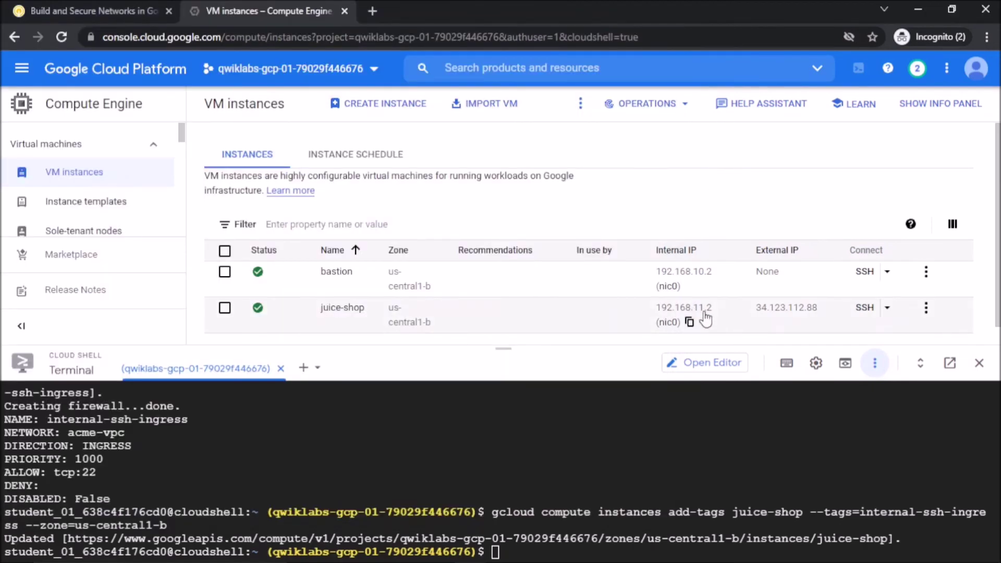
pyautogui.click(690, 323)
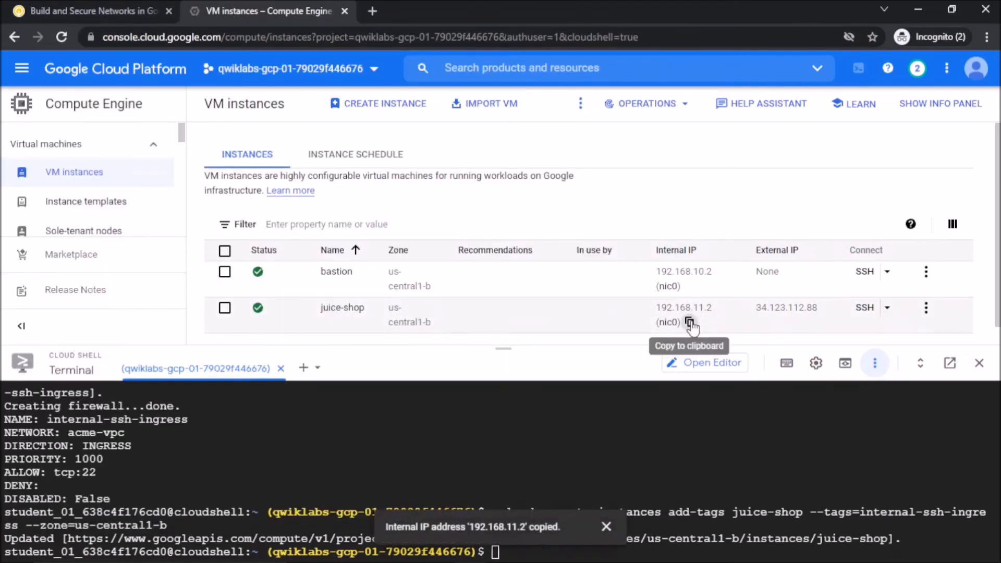
# Step: From bastion, ssh to juice-shop at 192.168.11.2, accepting its host key
pyautogui.hotkey('alt', 'Tab')
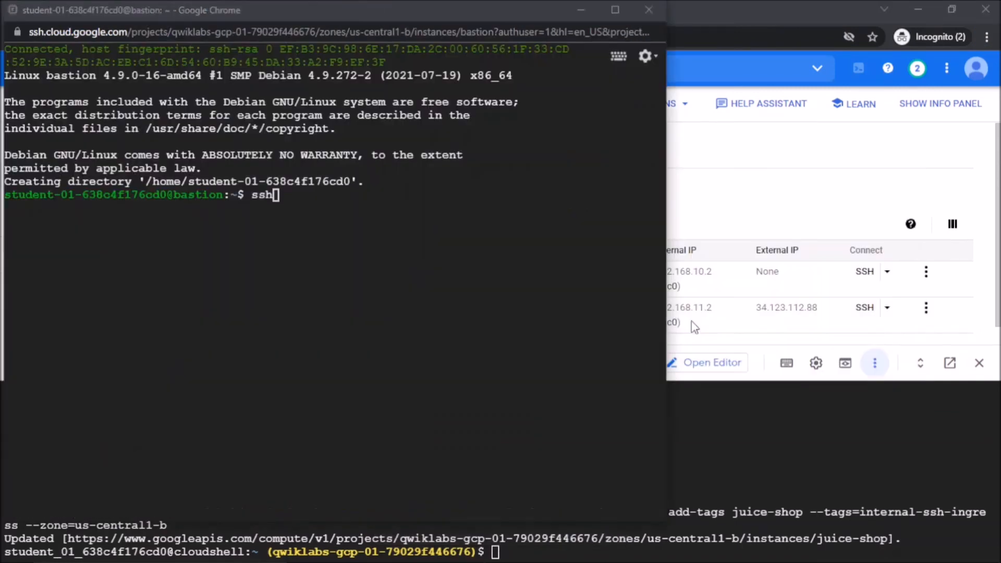
pyautogui.write('192.168.11.2')
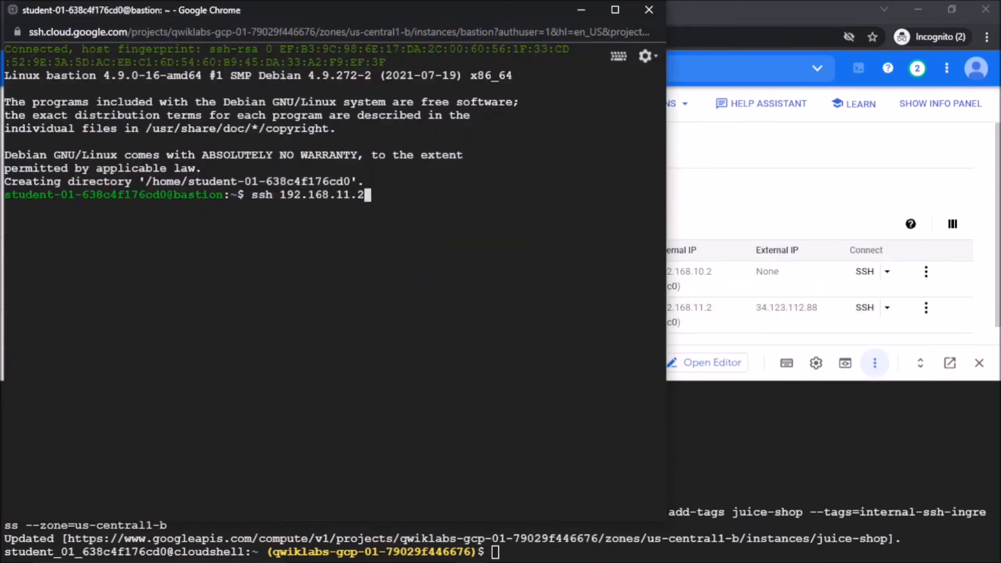
pyautogui.press('Return')
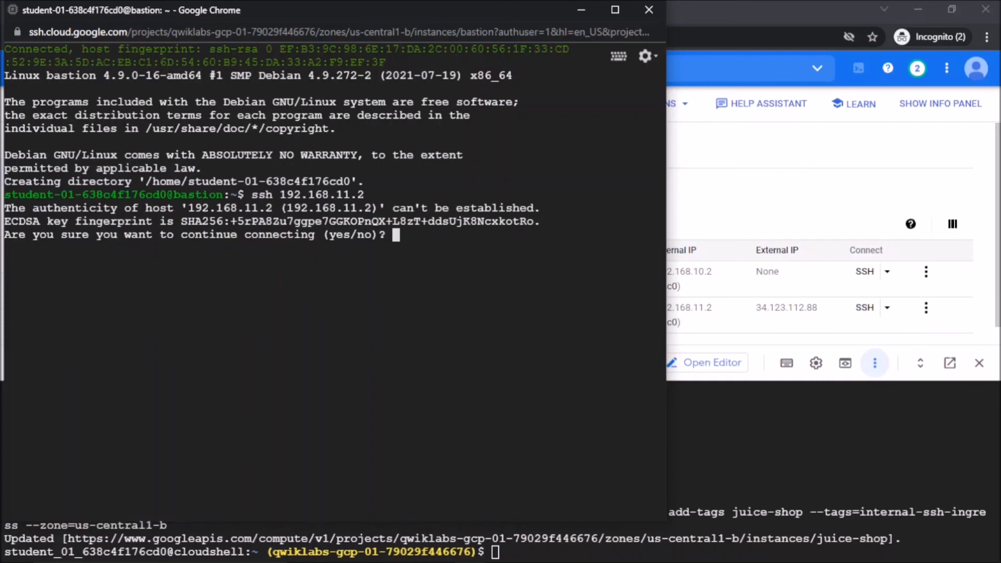
pyautogui.write('y')
pyautogui.write('es')
pyautogui.press('Return')
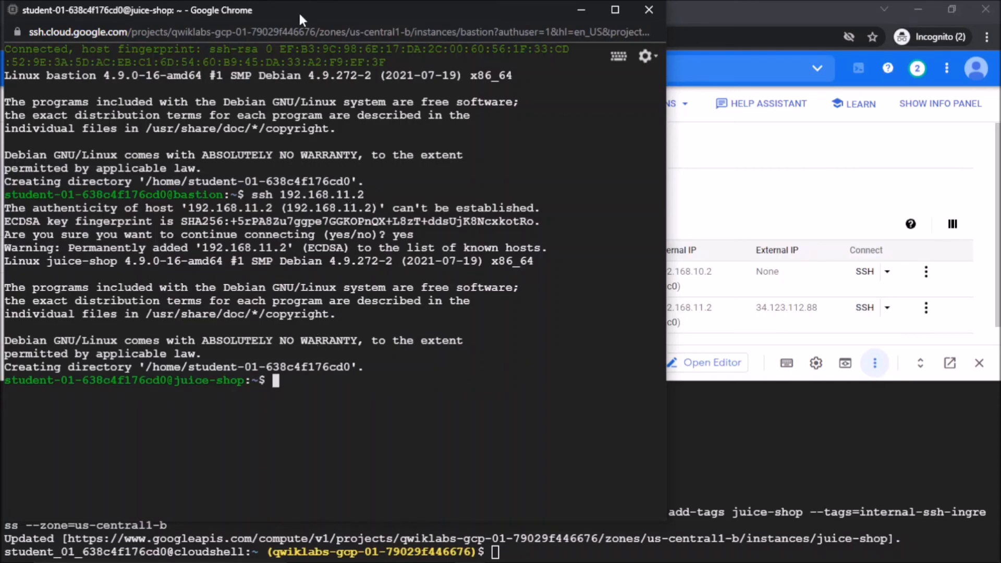
pyautogui.moveTo(306, 20); pyautogui.dragTo(479, 39)
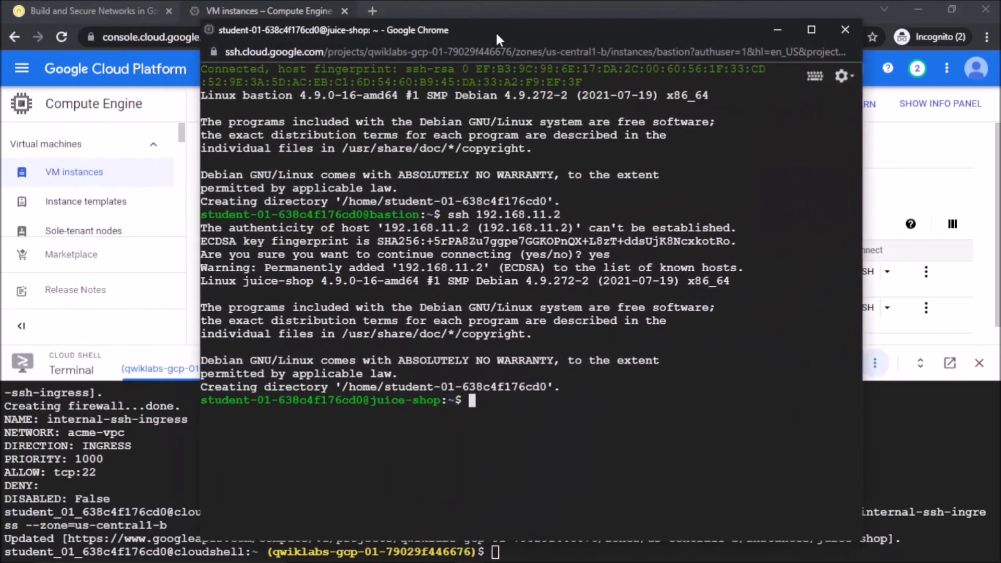
pyautogui.click(67, 10)
# Step: Check the bastion-to-juice-shop SSH task until it passes, reaching 100/100
pyautogui.click(380, 522)
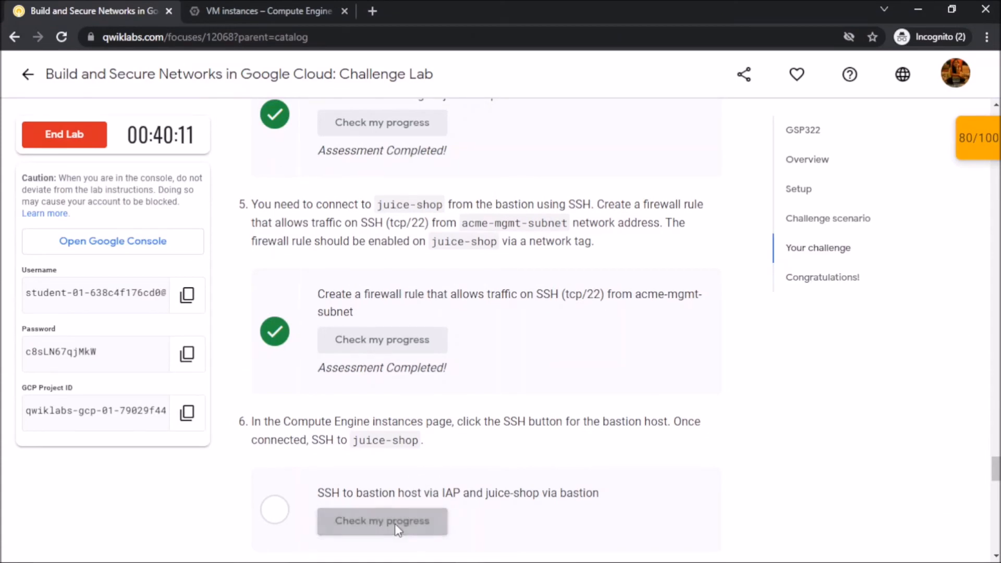
pyautogui.scroll(-1, 518, 290)
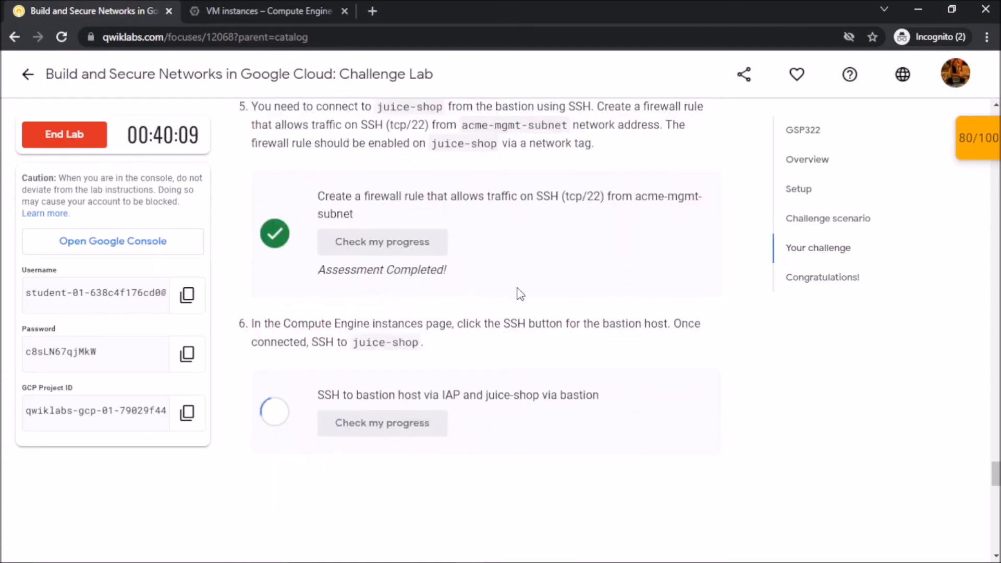
pyautogui.scroll(-3, 519, 293)
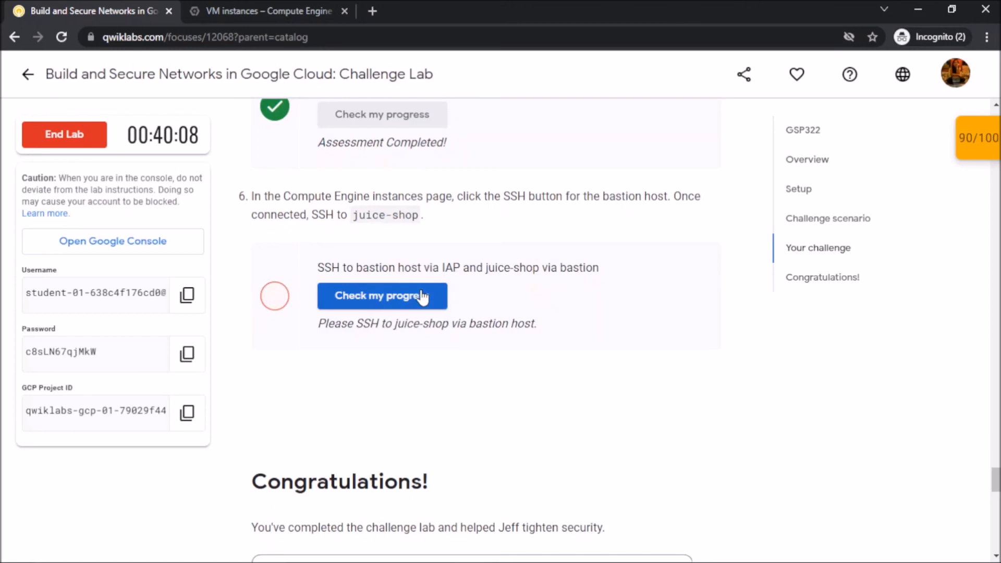
pyautogui.click(423, 296)
pyautogui.click(403, 300)
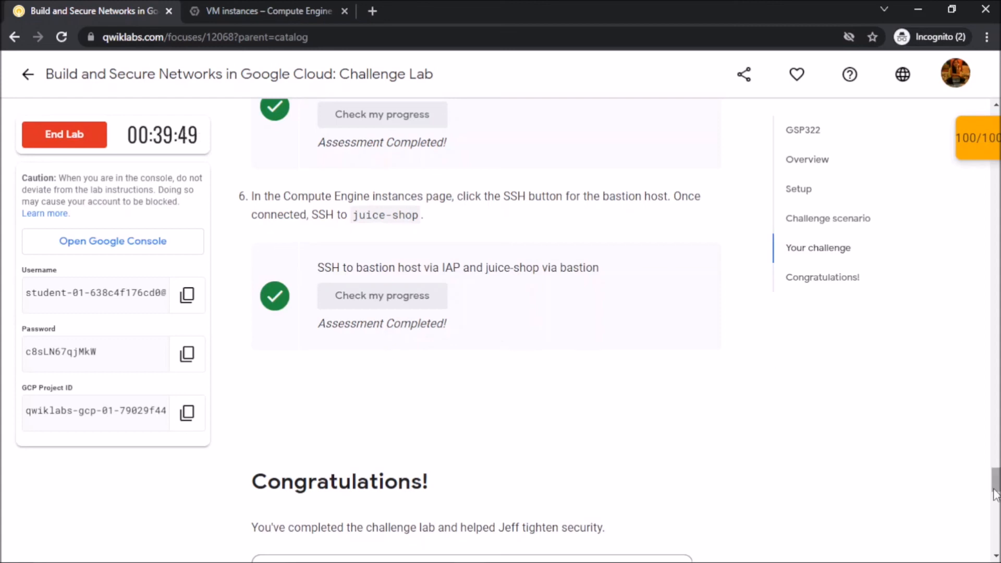
pyautogui.scroll(-5, 470, 313)
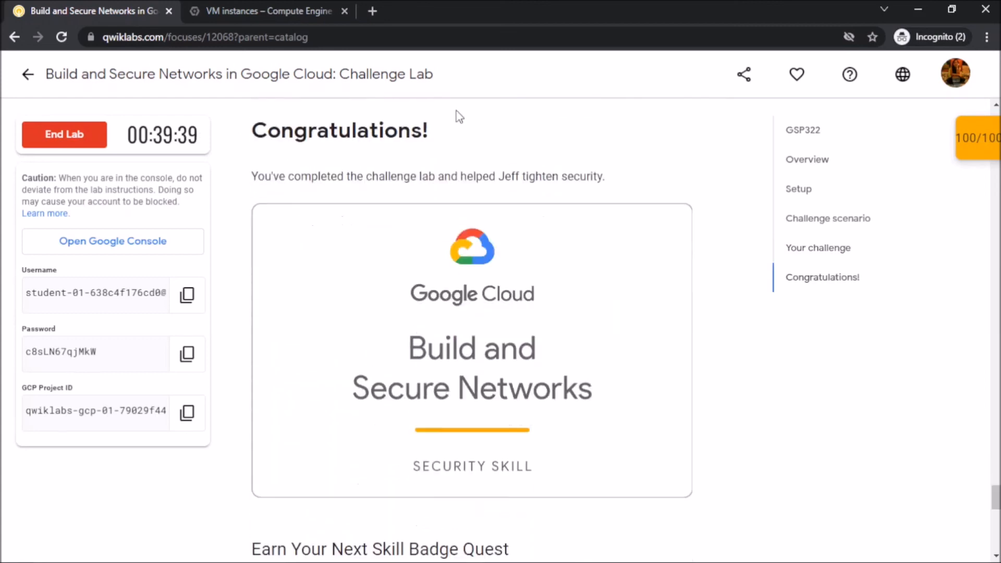